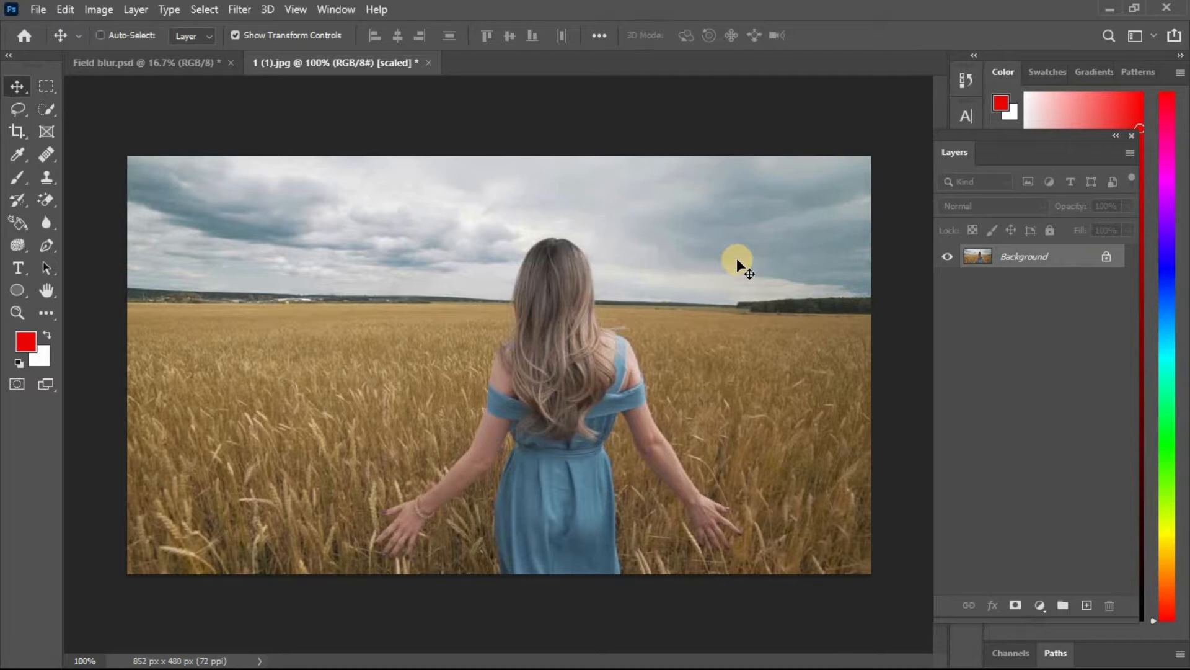
- Duplicate the Background layer and start the Field Blur filter on the copy
{"action": "key", "text": "ctrl+j"}
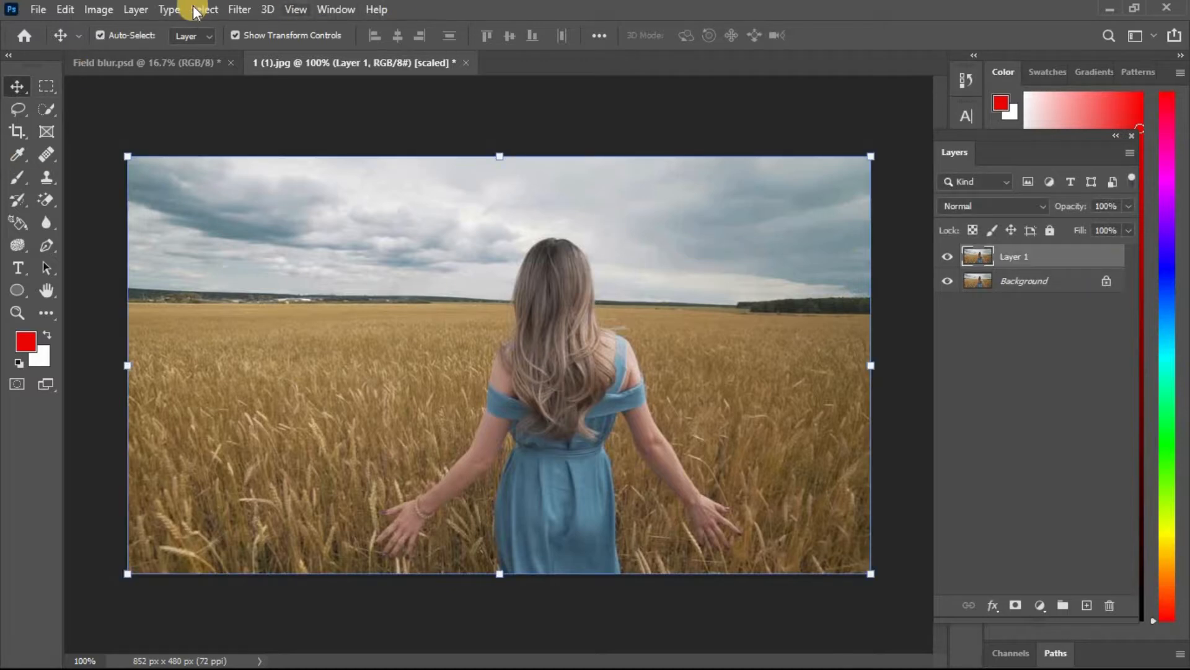
{"action": "left_click", "coordinate": [240, 10]}
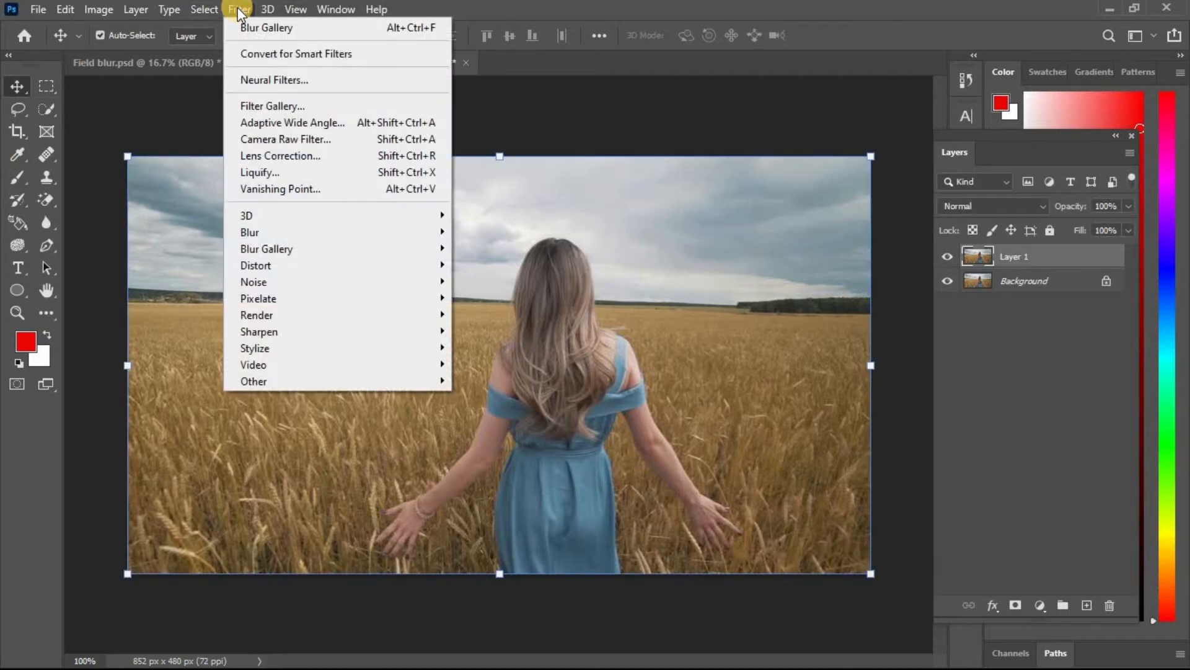
{"action": "mouse_move", "coordinate": [411, 248]}
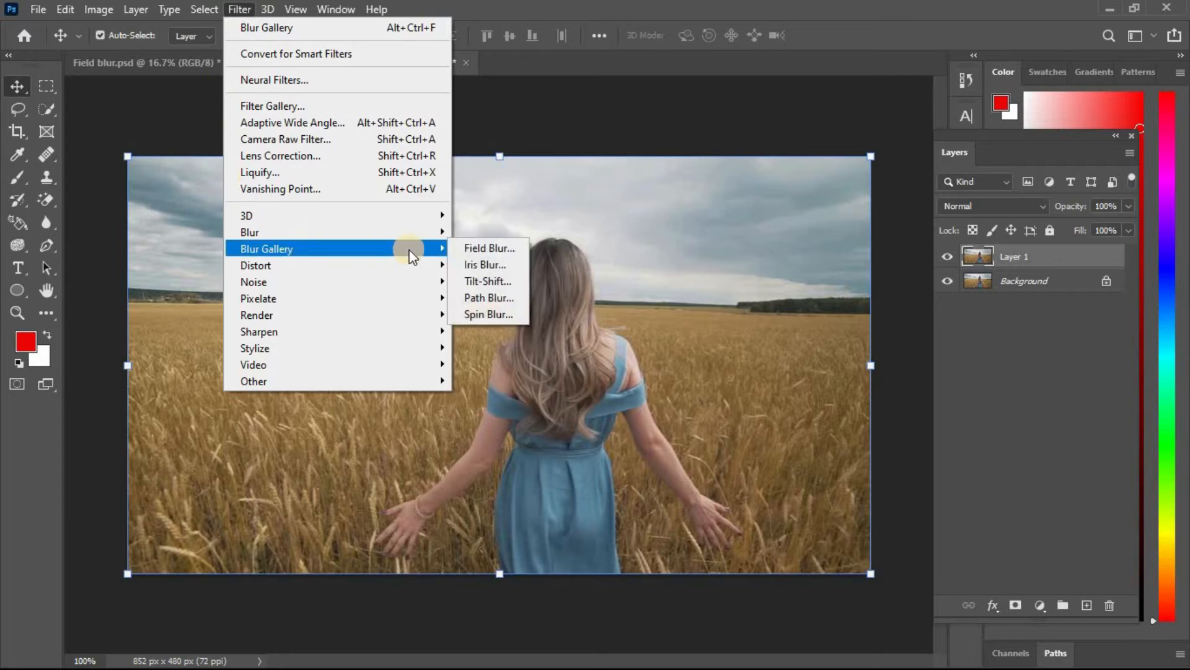
{"action": "left_click", "coordinate": [490, 248]}
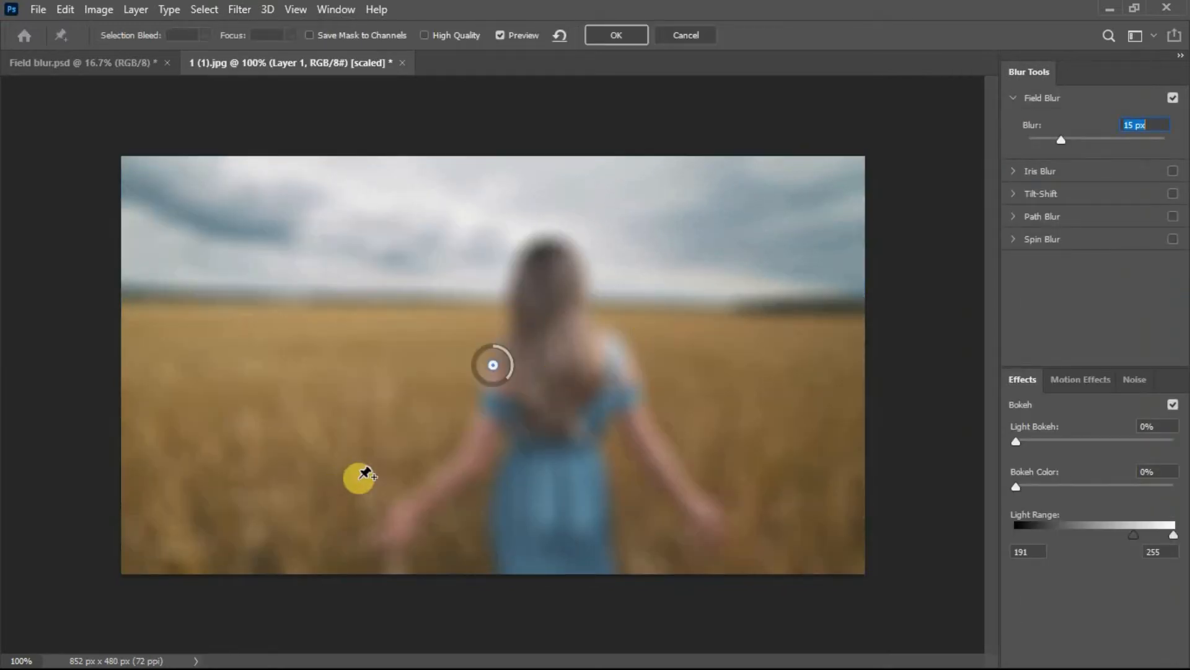
- Move the initial blur pin to the far field left of the woman at 8 px, and add a 13 px pin near the field's right edge
{"action": "left_click_drag", "start_coordinate": [489, 364], "coordinate": [240, 363]}
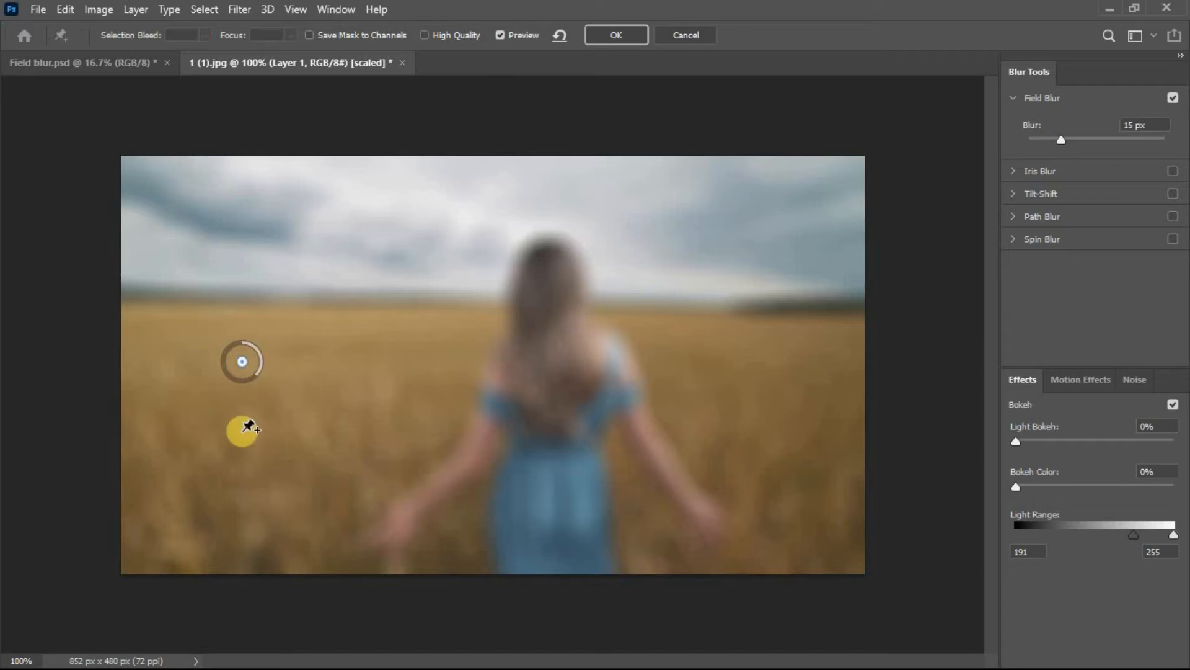
{"action": "left_click", "coordinate": [241, 362]}
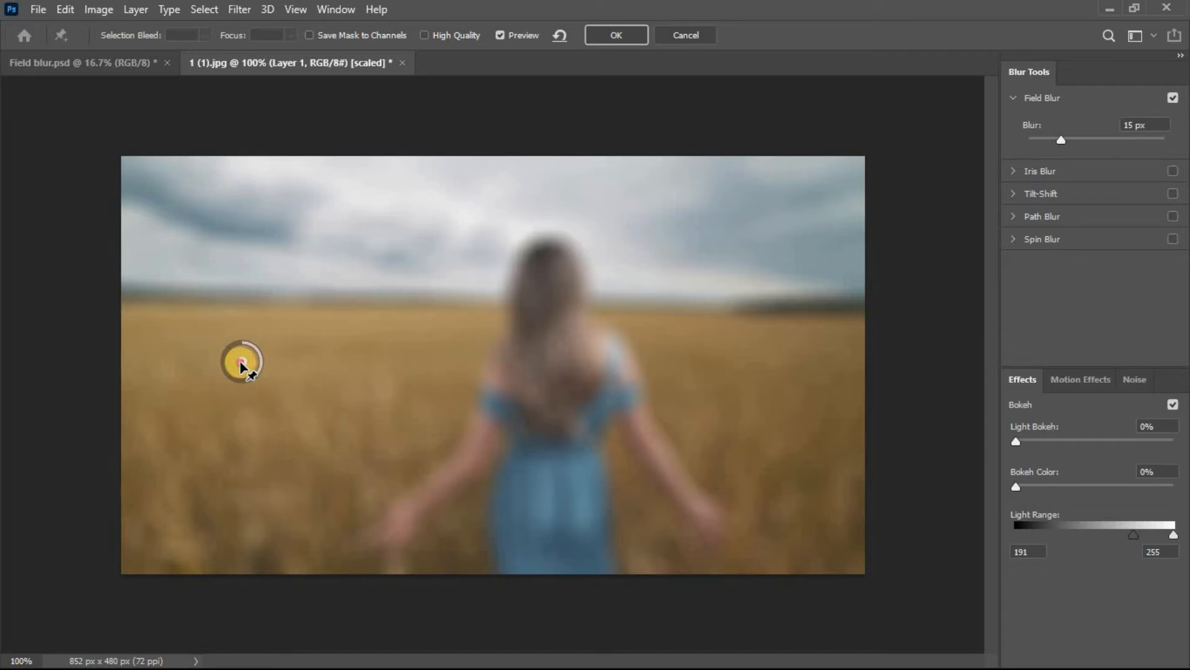
{"action": "left_click_drag", "start_coordinate": [241, 363], "coordinate": [239, 333]}
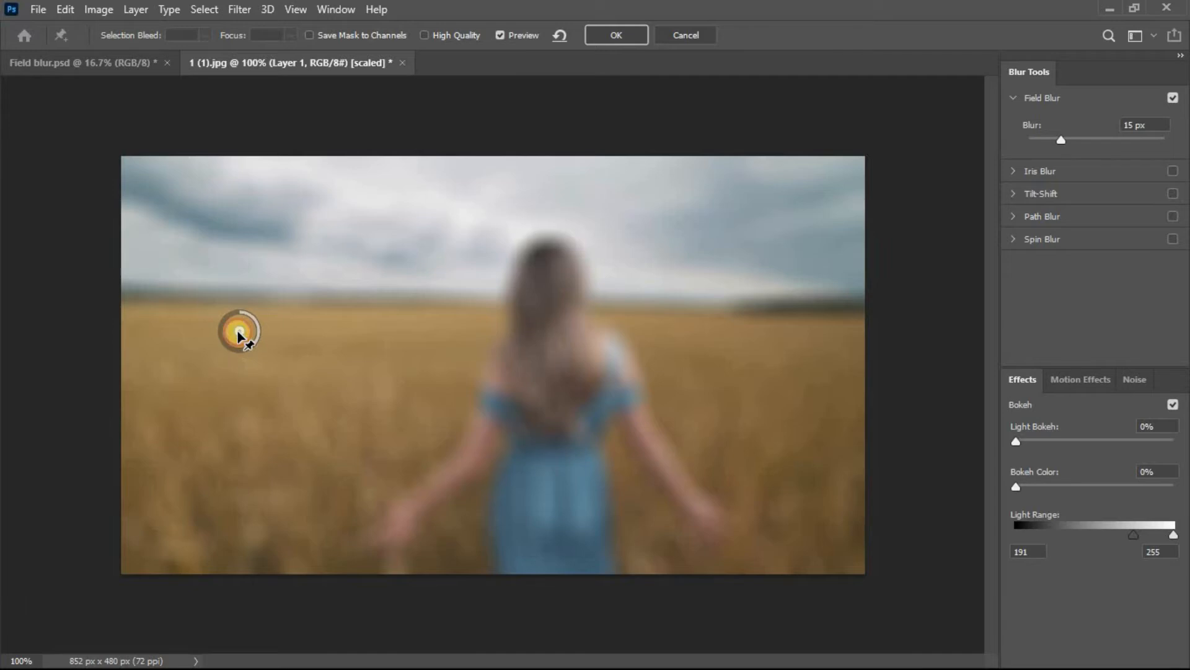
{"action": "mouse_move", "coordinate": [1061, 139]}
{"action": "left_mouse_down"}
{"action": "mouse_move", "coordinate": [1110, 141]}
{"action": "mouse_move", "coordinate": [1039, 135]}
{"action": "mouse_move", "coordinate": [1062, 135]}
{"action": "mouse_move", "coordinate": [1050, 135]}
{"action": "left_mouse_up"}
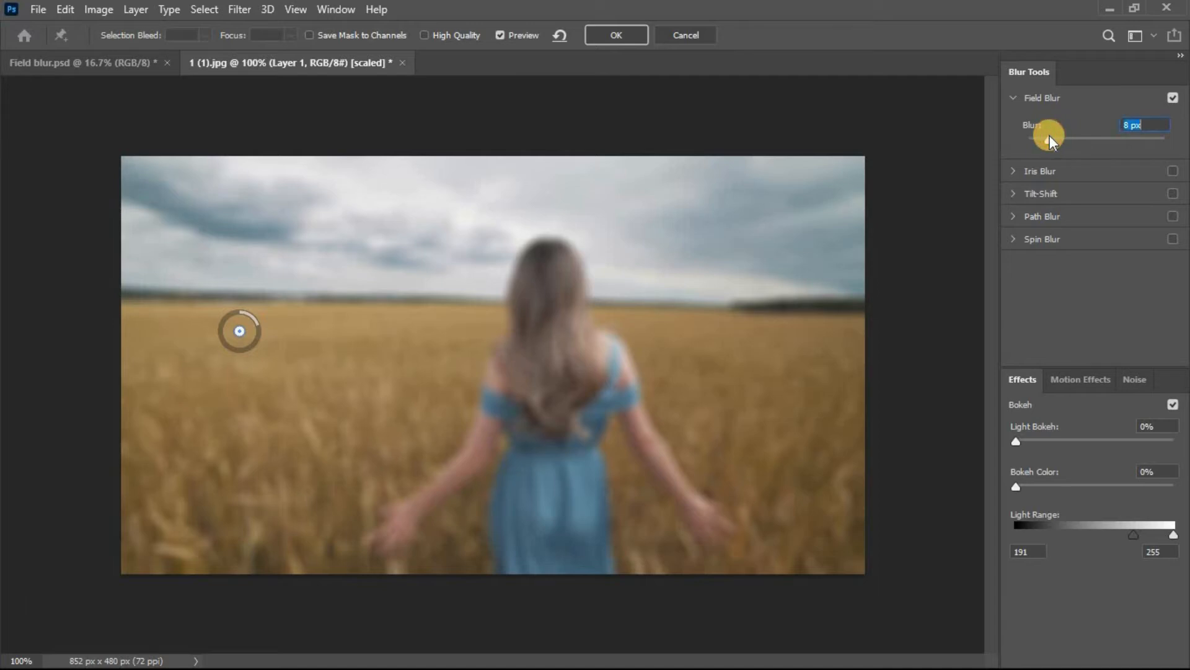
{"action": "left_click", "coordinate": [847, 343]}
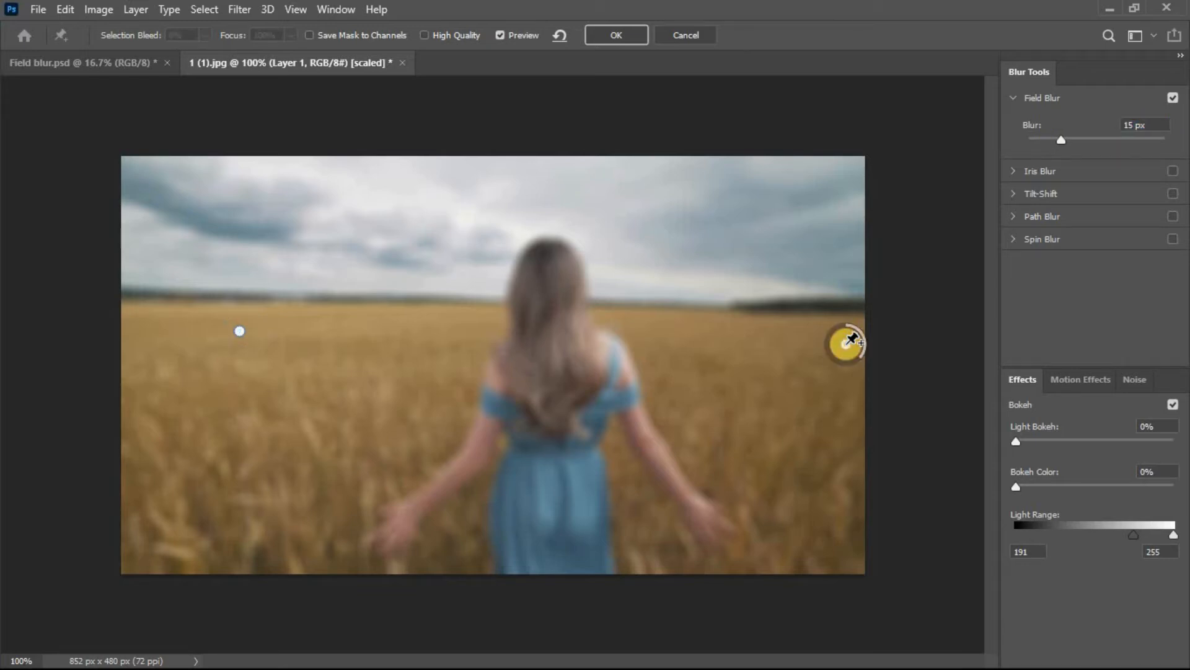
{"action": "left_click_drag", "start_coordinate": [1062, 139], "coordinate": [1059, 139]}
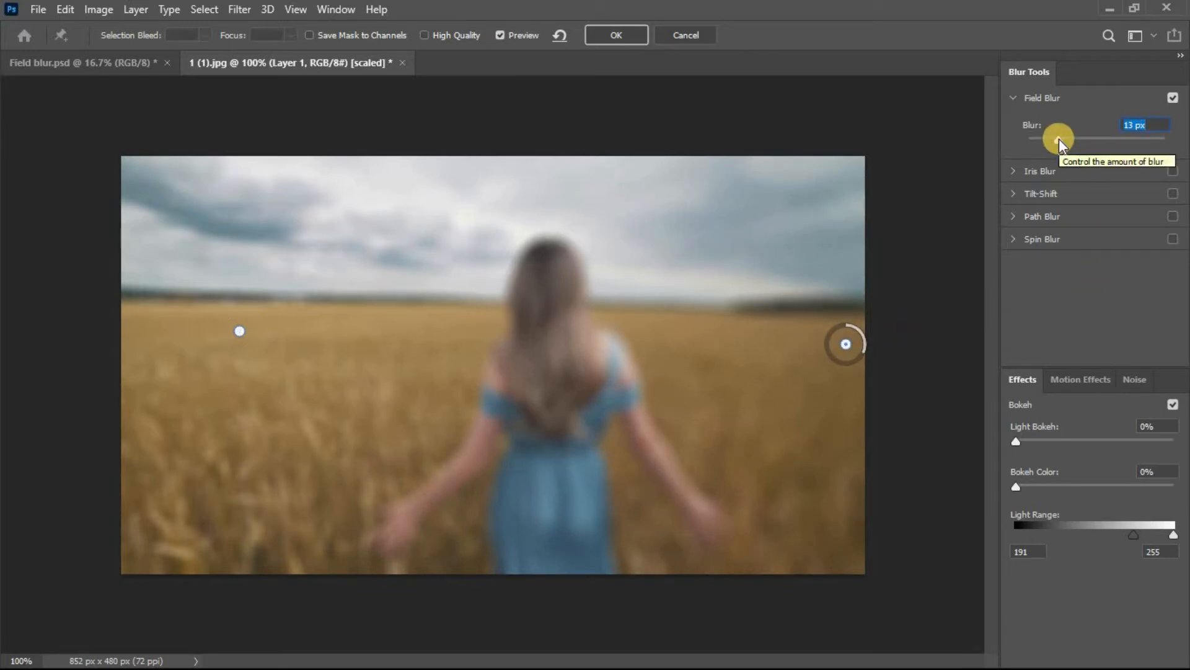
- Add blur pins in the lower-left and lower-right foreground wheat, each with 0 px blur
{"action": "left_click", "coordinate": [249, 539]}
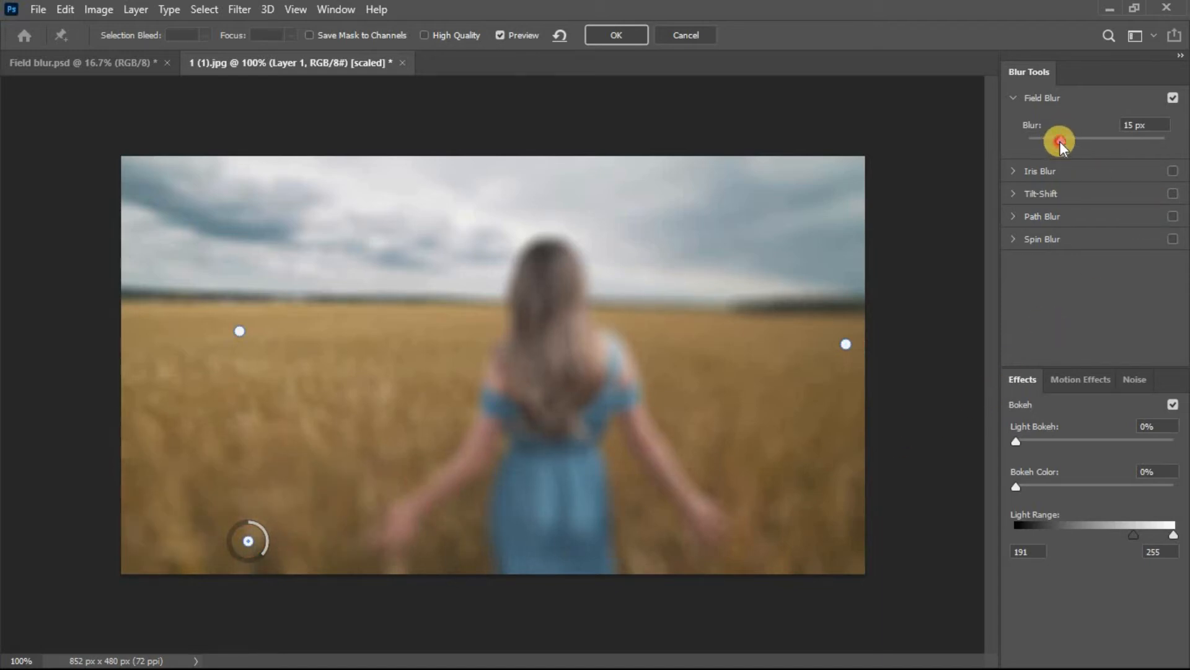
{"action": "left_click_drag", "start_coordinate": [1060, 142], "coordinate": [1003, 142]}
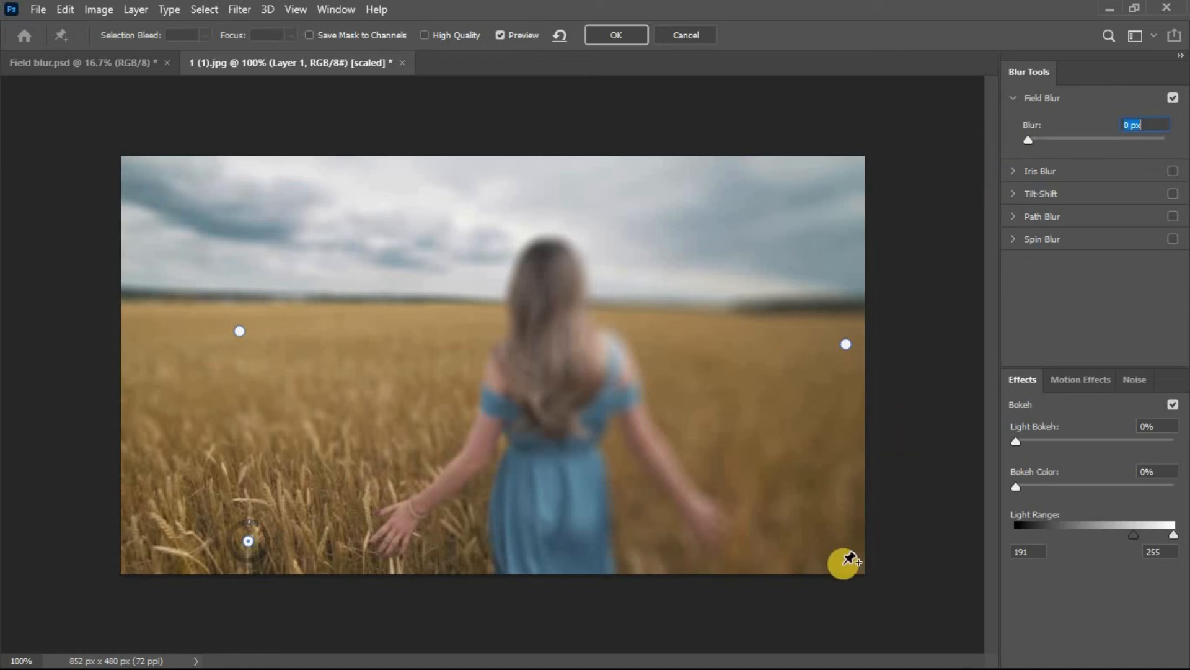
{"action": "left_click", "coordinate": [827, 515]}
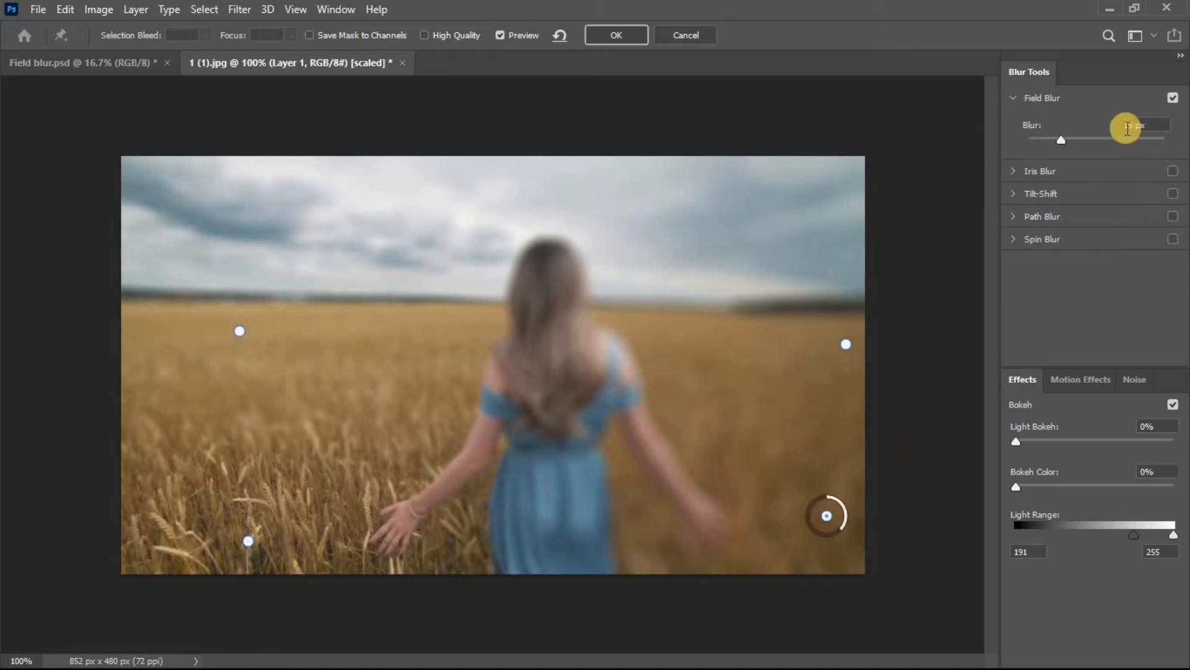
{"action": "left_click_drag", "start_coordinate": [1060, 140], "coordinate": [1017, 142]}
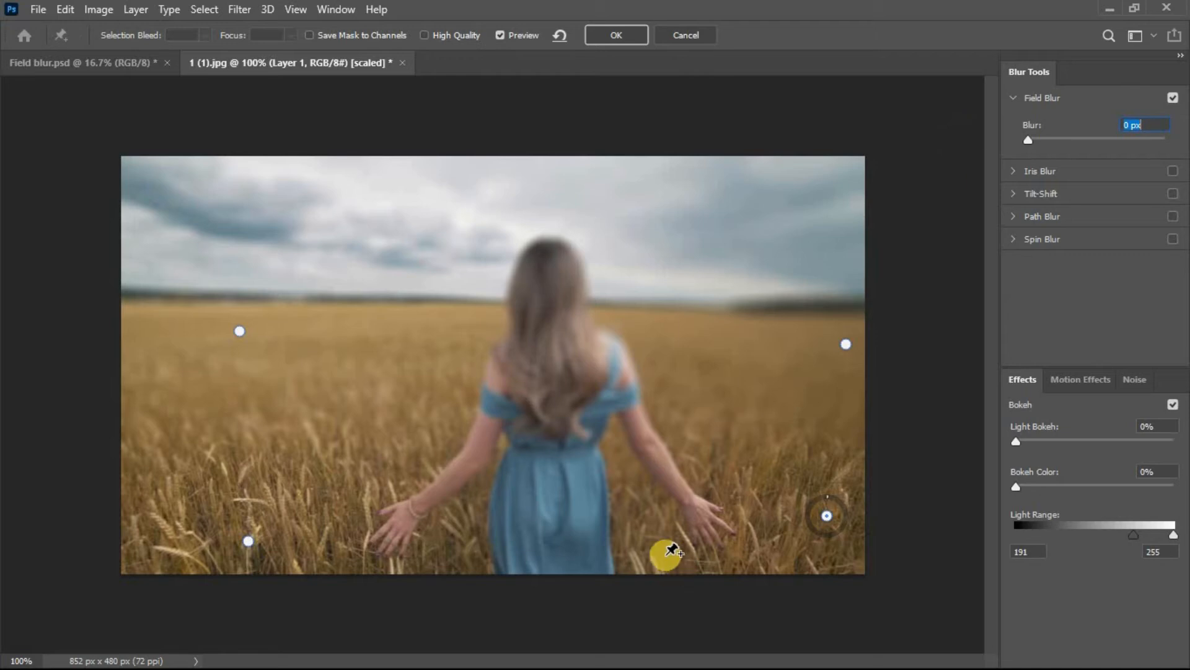
- Keep the woman sharp by adding 0 px blur pins beside her right forearm, at the top of her head and on her left forearm
{"action": "left_click", "coordinate": [673, 444]}
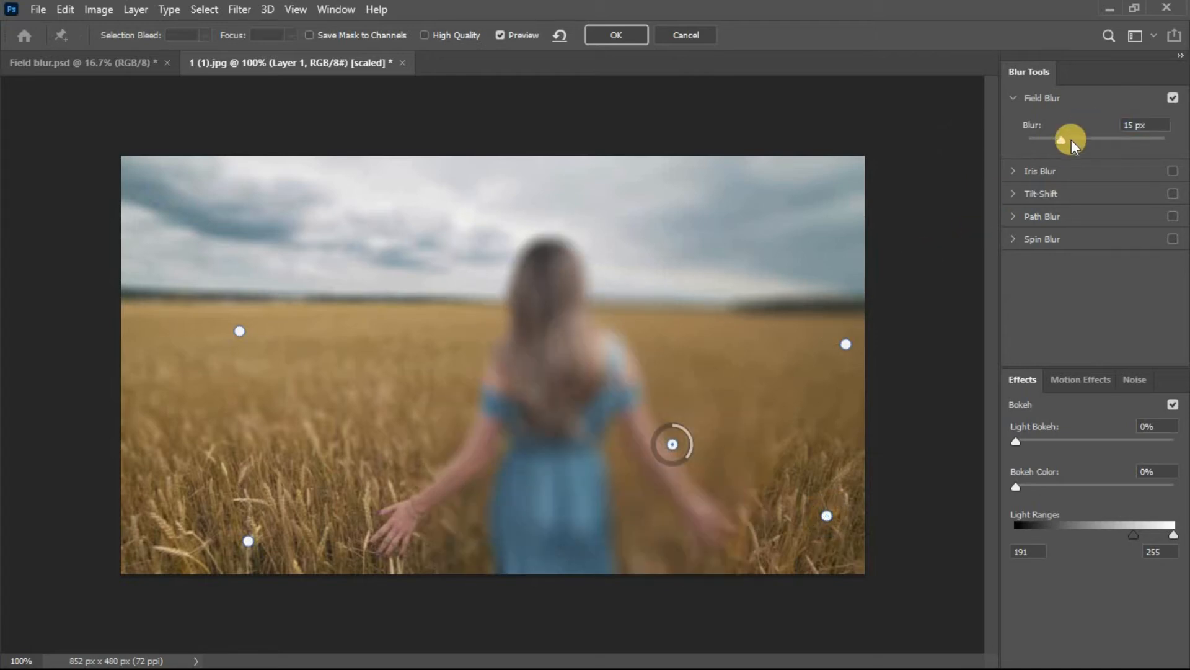
{"action": "left_click_drag", "start_coordinate": [1058, 142], "coordinate": [909, 173]}
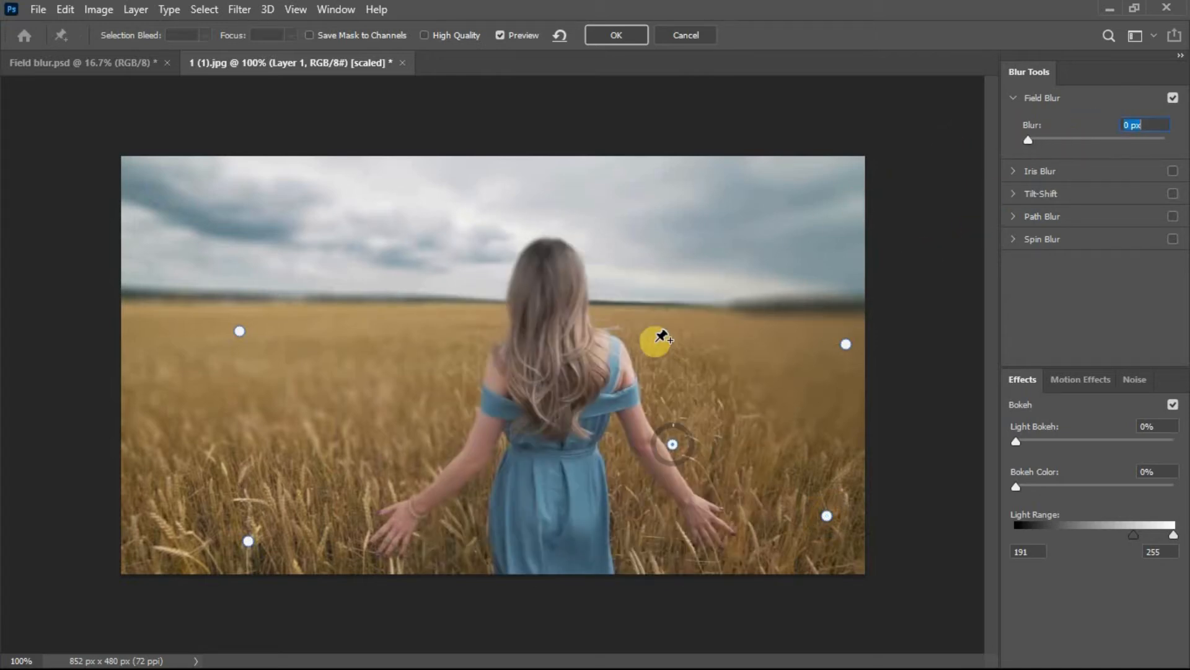
{"action": "left_click", "coordinate": [573, 239]}
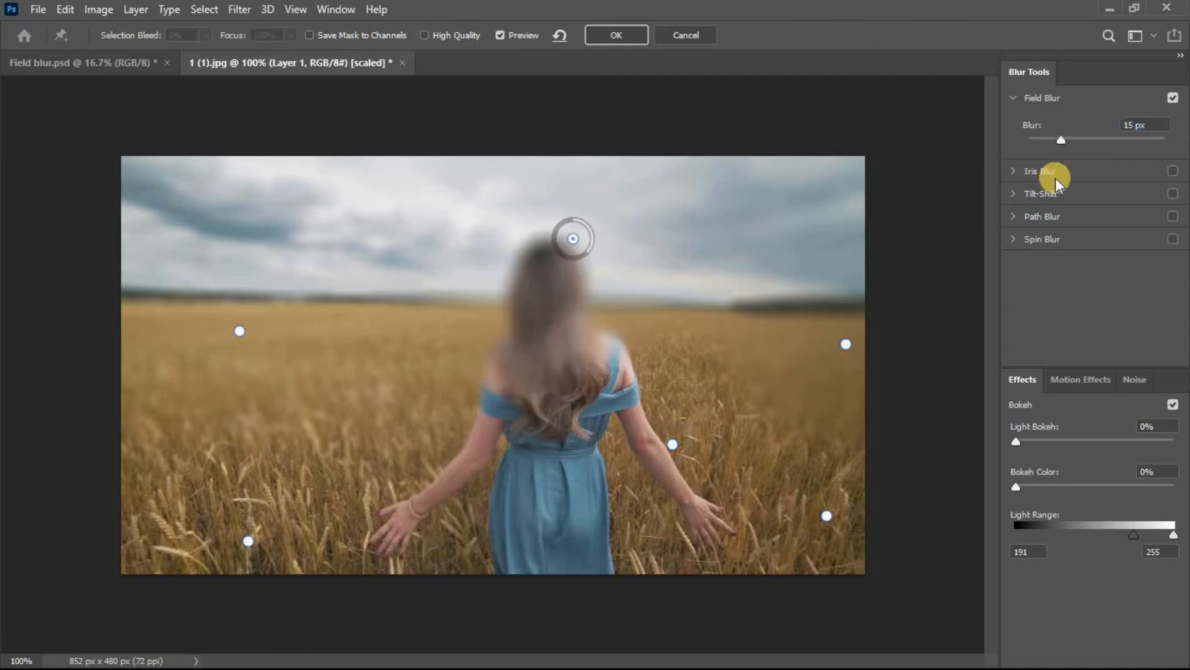
{"action": "left_click_drag", "start_coordinate": [1063, 138], "coordinate": [994, 146]}
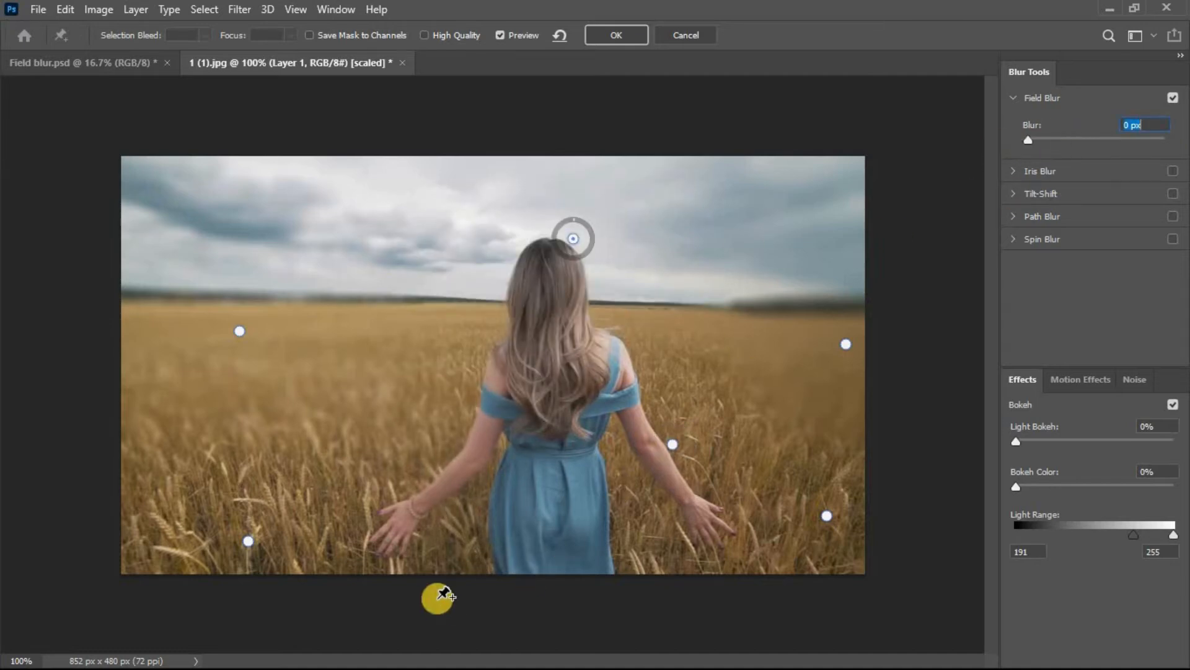
{"action": "left_click", "coordinate": [445, 465]}
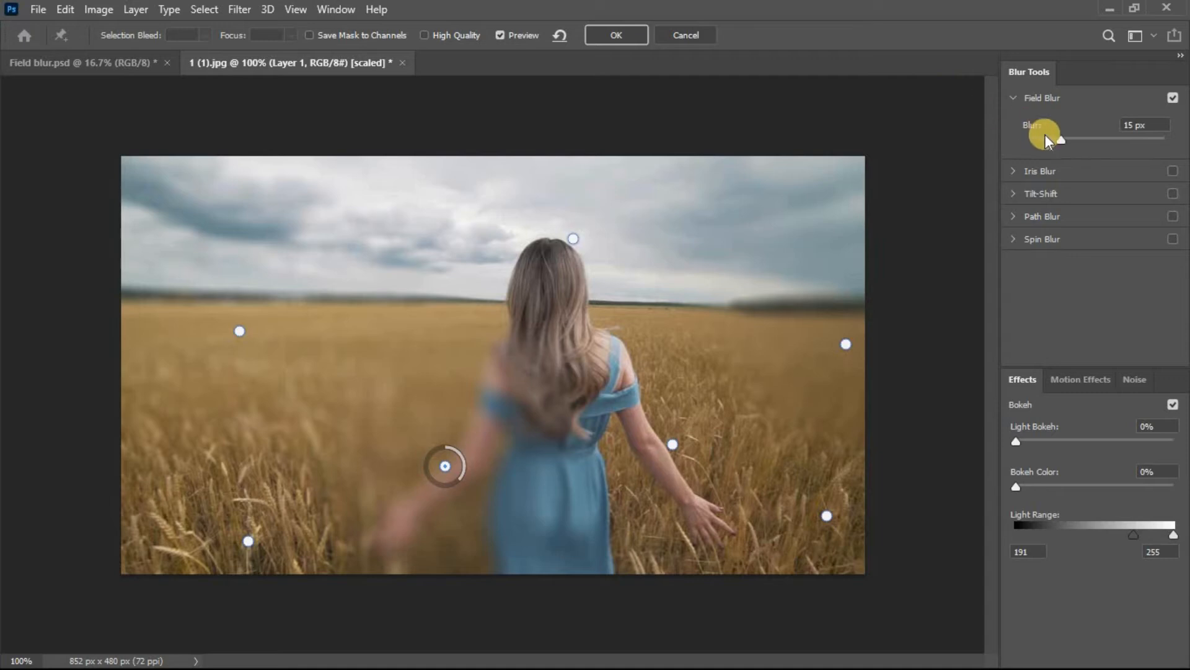
{"action": "left_click_drag", "start_coordinate": [1063, 139], "coordinate": [1020, 141]}
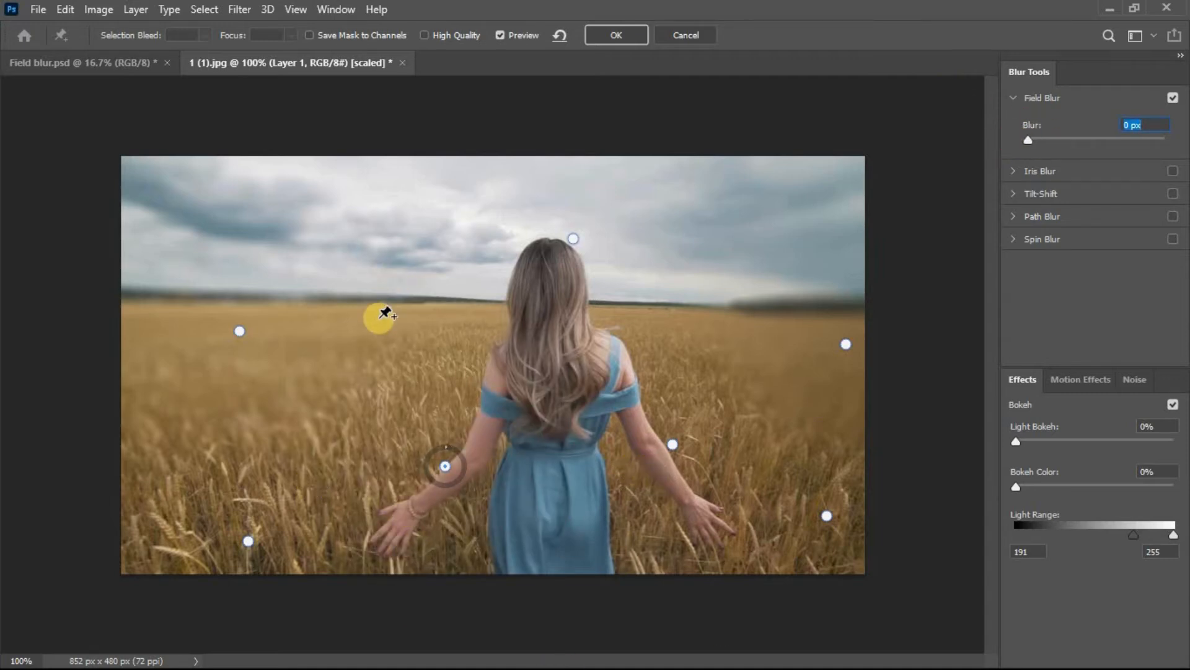
- Add two blur pins in the wheat left of the woman: 7 px at shoulder height and 10 px closer to the horizon
{"action": "left_click", "coordinate": [366, 392]}
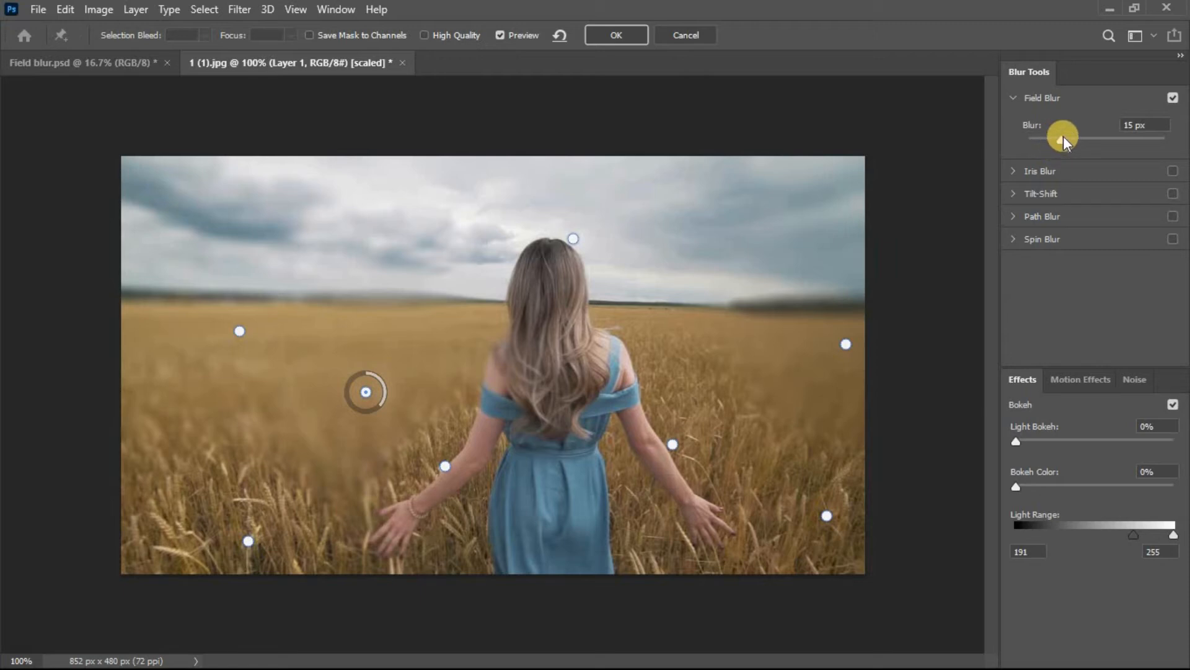
{"action": "left_click_drag", "start_coordinate": [1063, 143], "coordinate": [1053, 140]}
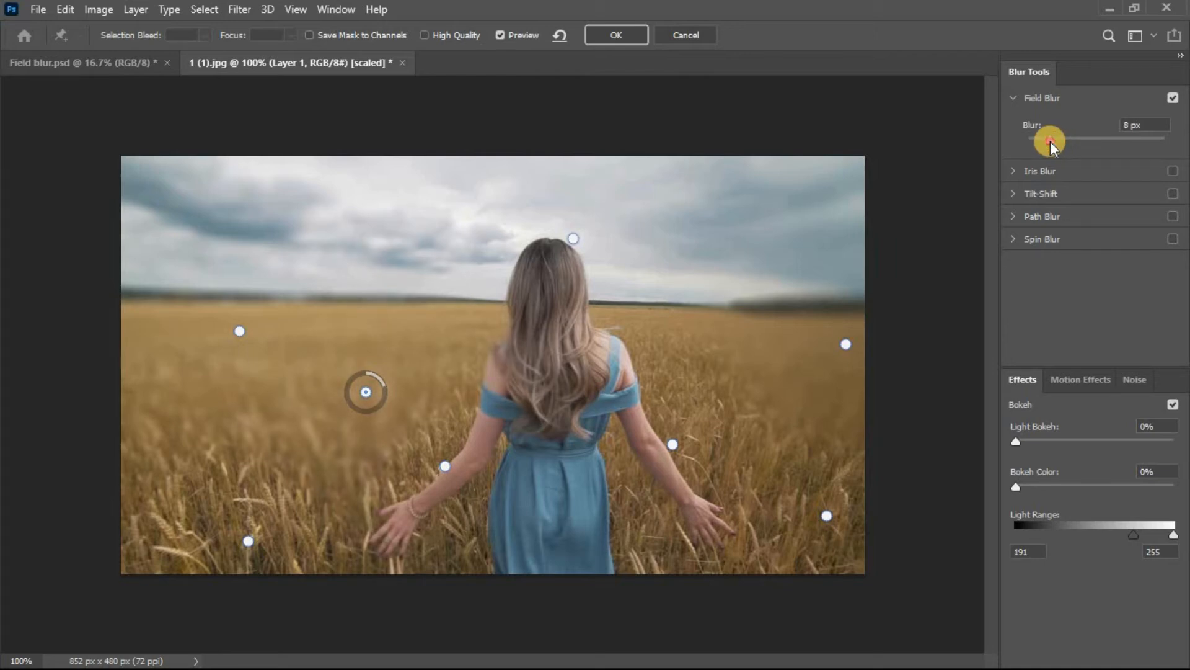
{"action": "left_click_drag", "start_coordinate": [1048, 140], "coordinate": [1047, 140]}
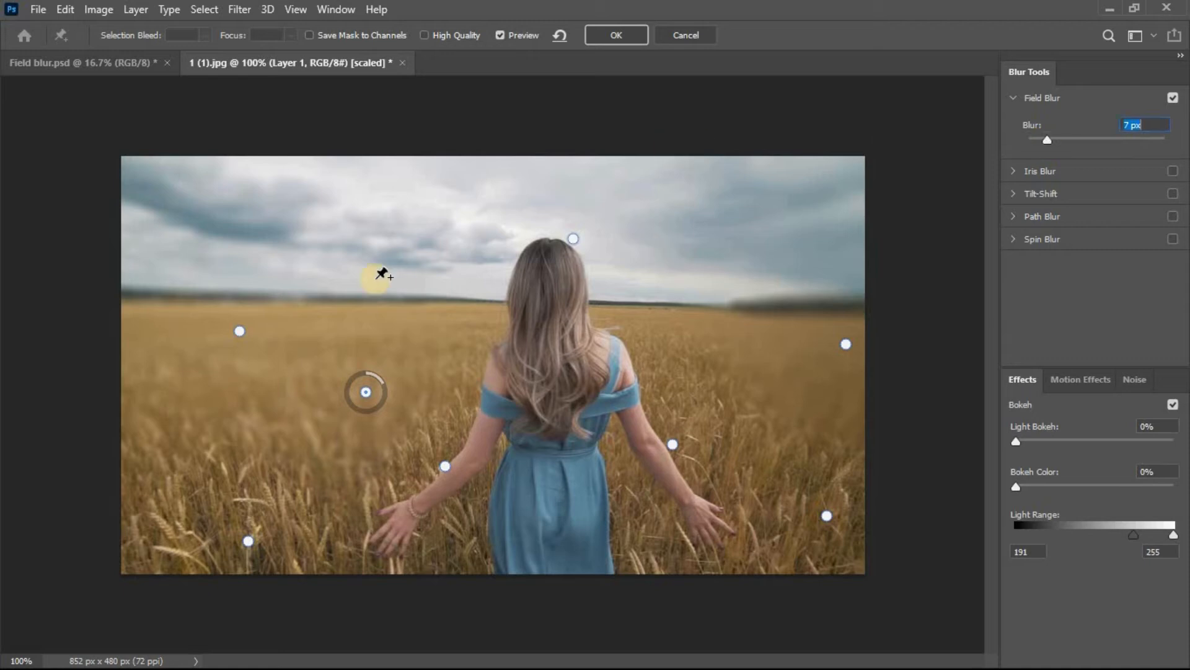
{"action": "left_click", "coordinate": [344, 343]}
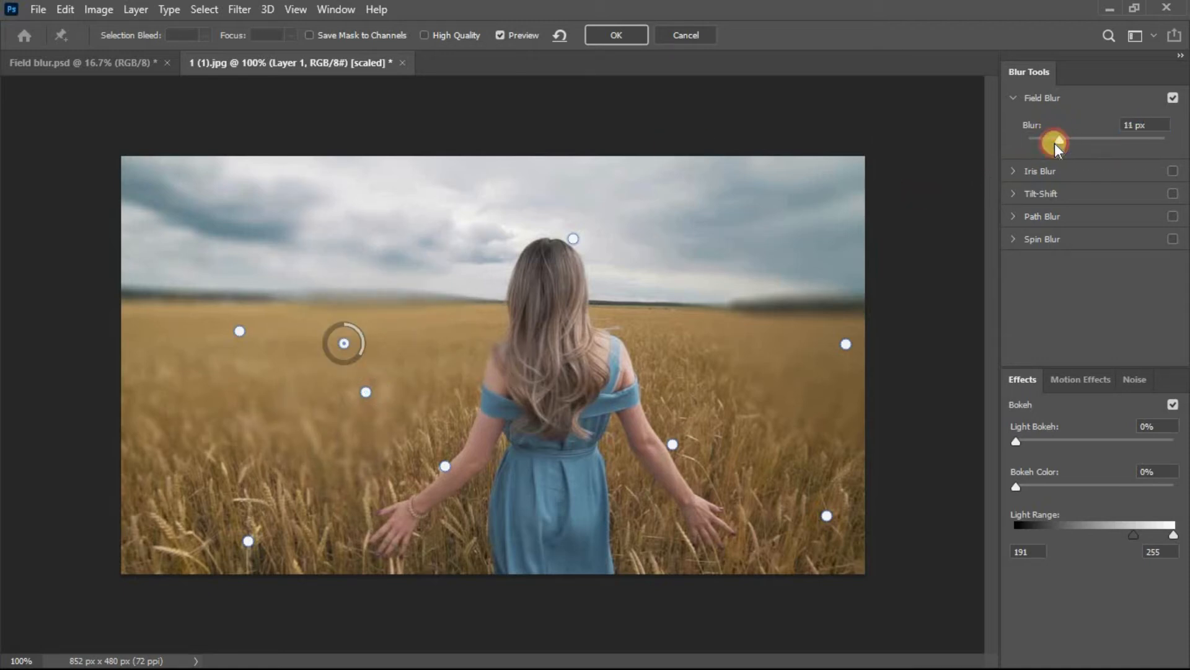
{"action": "left_click_drag", "start_coordinate": [1055, 143], "coordinate": [1054, 142]}
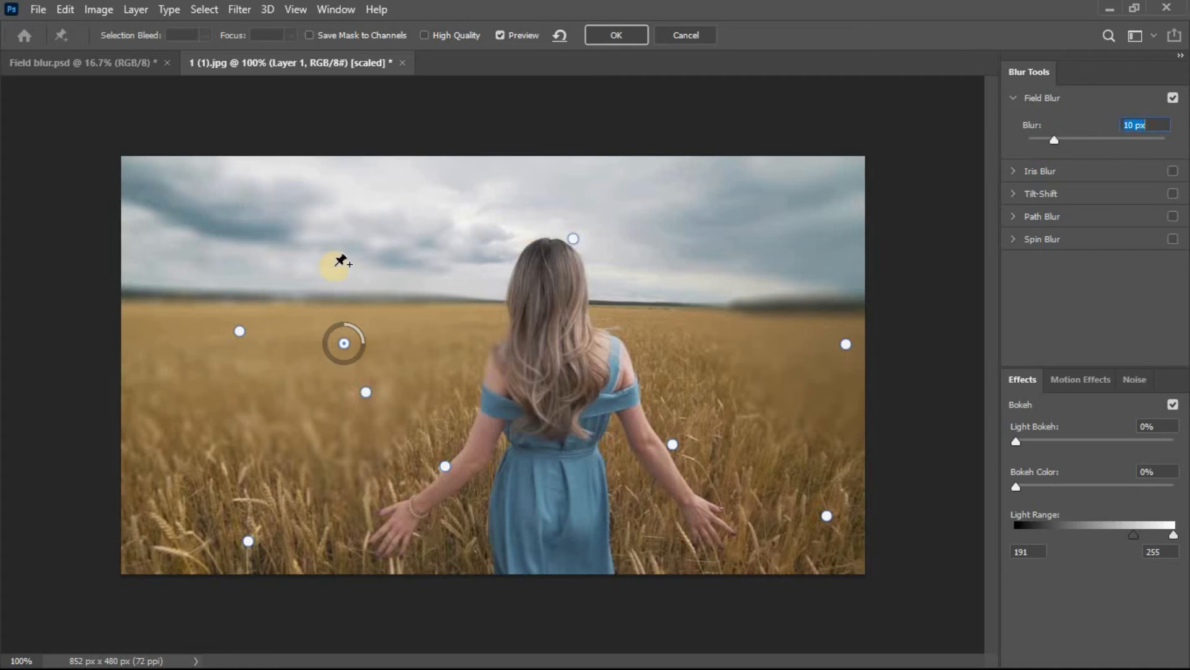
- Add a 15 px blur pin in the clouds left of the woman and a 3 px pin in the wheat above the lower-left pin
{"action": "left_click", "coordinate": [375, 238]}
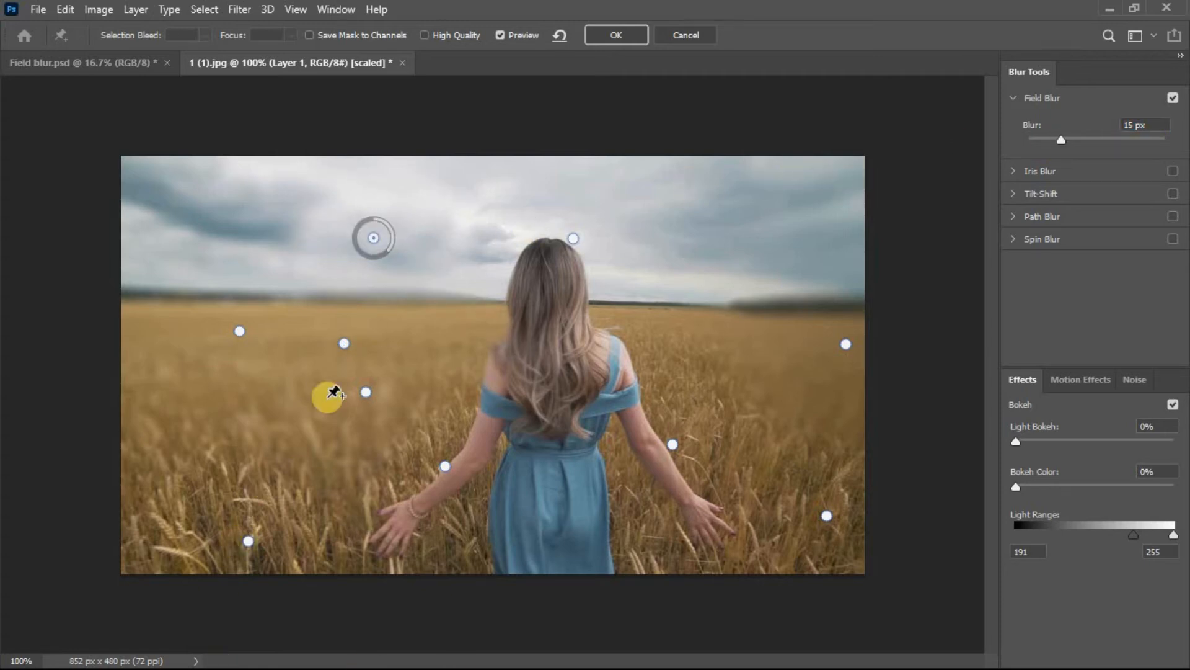
{"action": "left_click", "coordinate": [246, 457]}
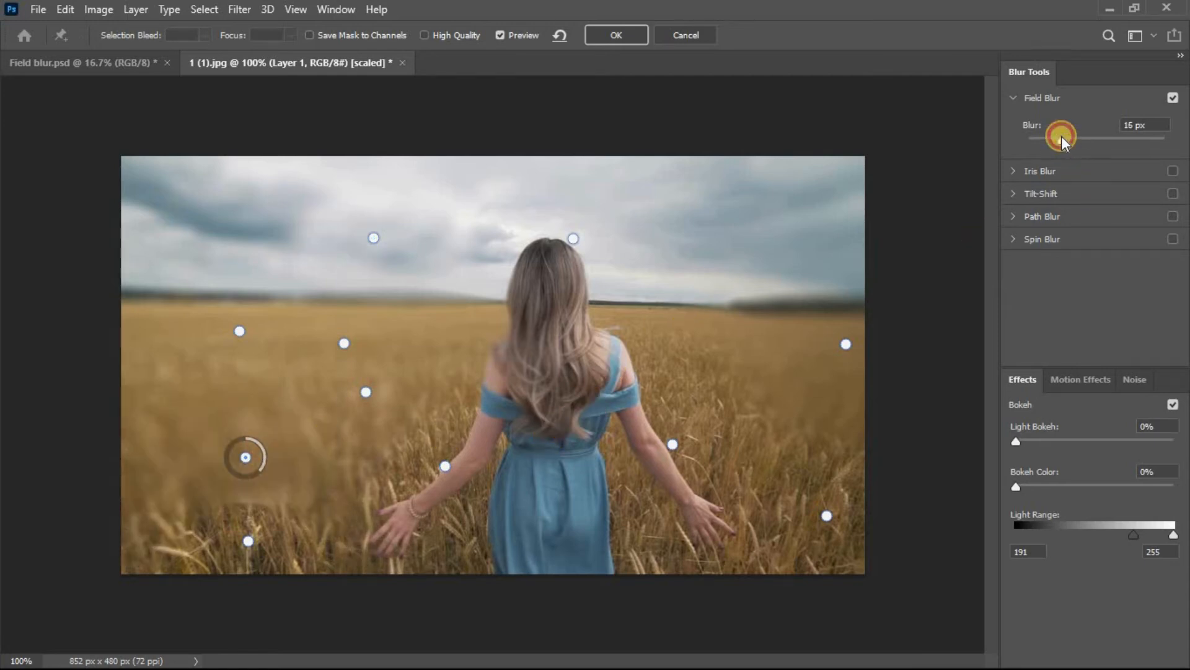
{"action": "left_click_drag", "start_coordinate": [1062, 138], "coordinate": [1037, 138]}
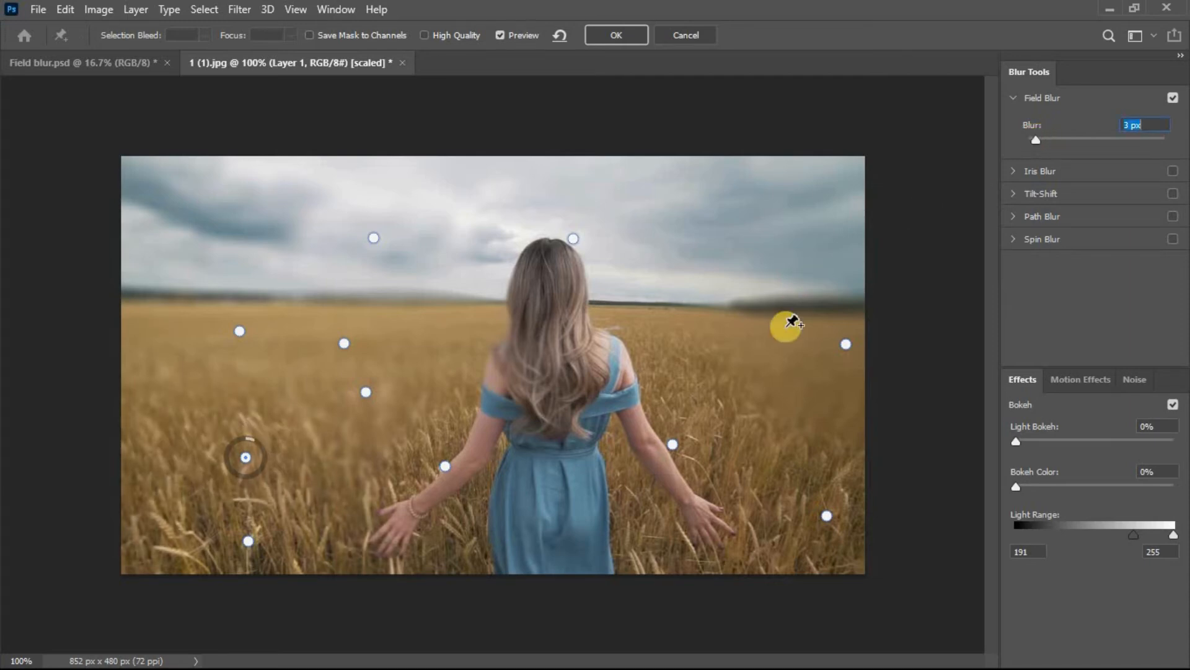
- Add 0 px blur pins in the wheat below the woman's right hand and just left of her head
{"action": "left_click", "coordinate": [756, 560]}
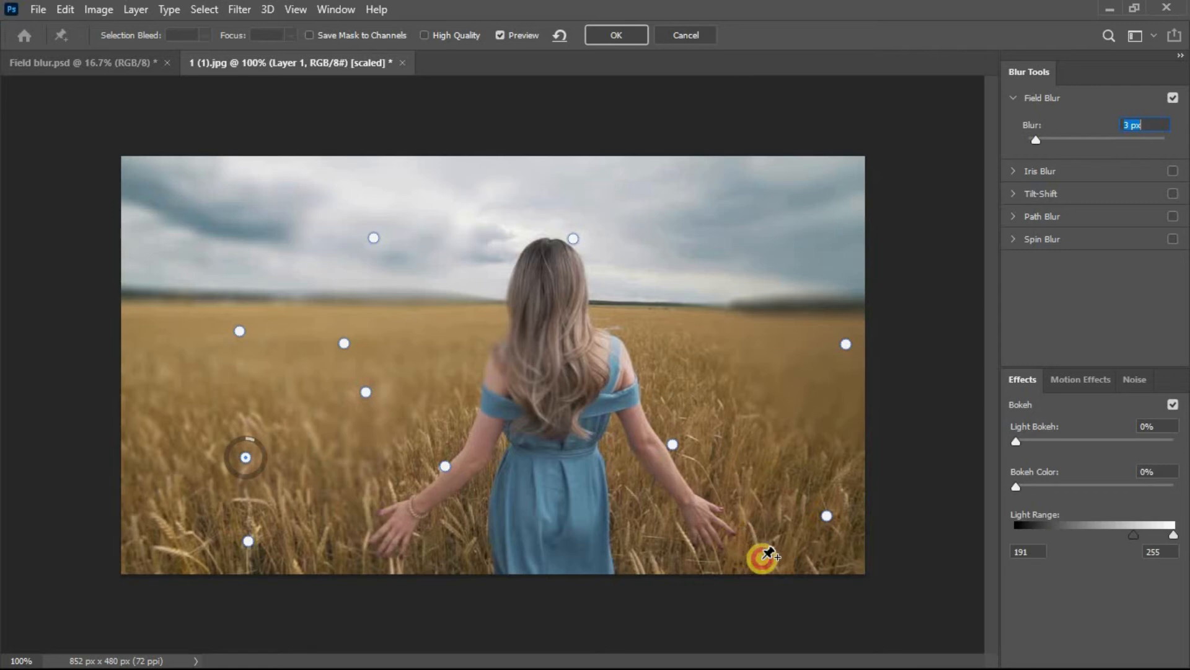
{"action": "left_click_drag", "start_coordinate": [1056, 137], "coordinate": [962, 133]}
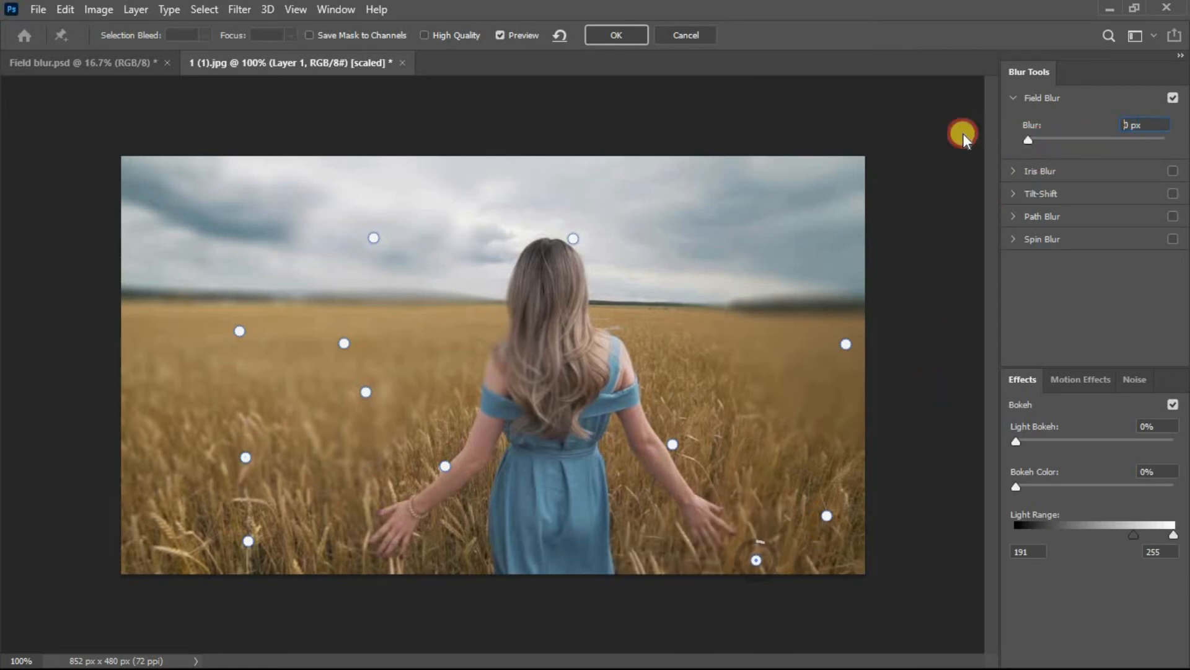
{"action": "left_click", "coordinate": [496, 287]}
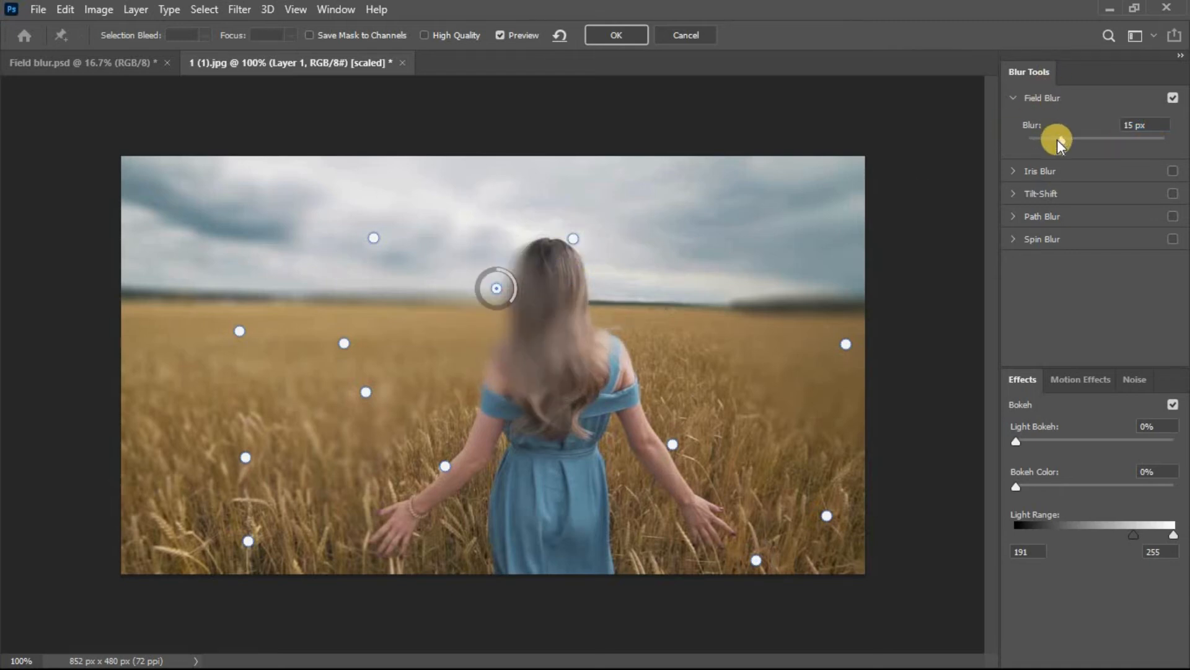
{"action": "left_click_drag", "start_coordinate": [1057, 139], "coordinate": [1024, 139]}
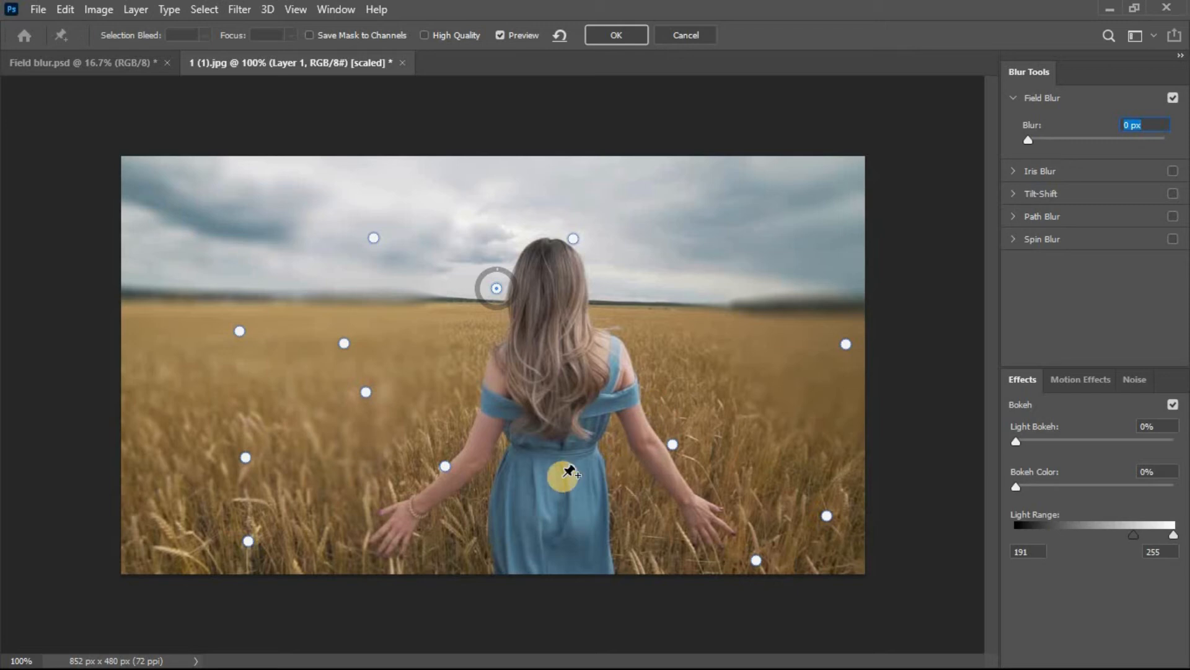
- Add a 0 px blur pin on the woman's left hand and turn off the blur preview
{"action": "left_click", "coordinate": [379, 522]}
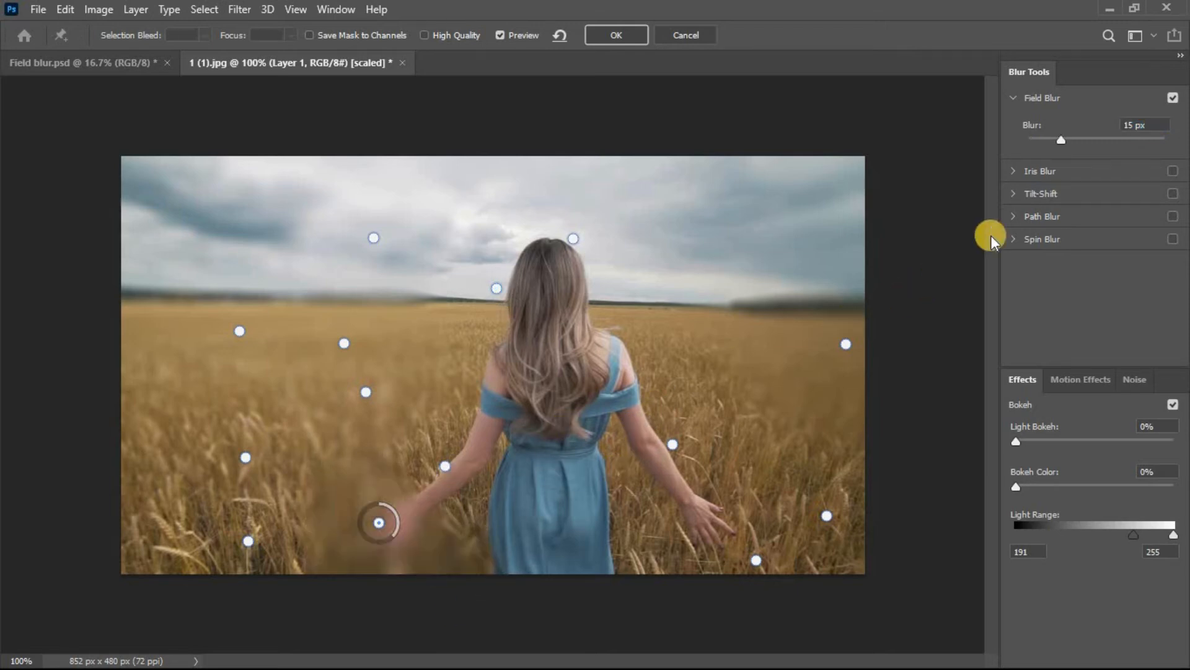
{"action": "left_click_drag", "start_coordinate": [1060, 141], "coordinate": [997, 142]}
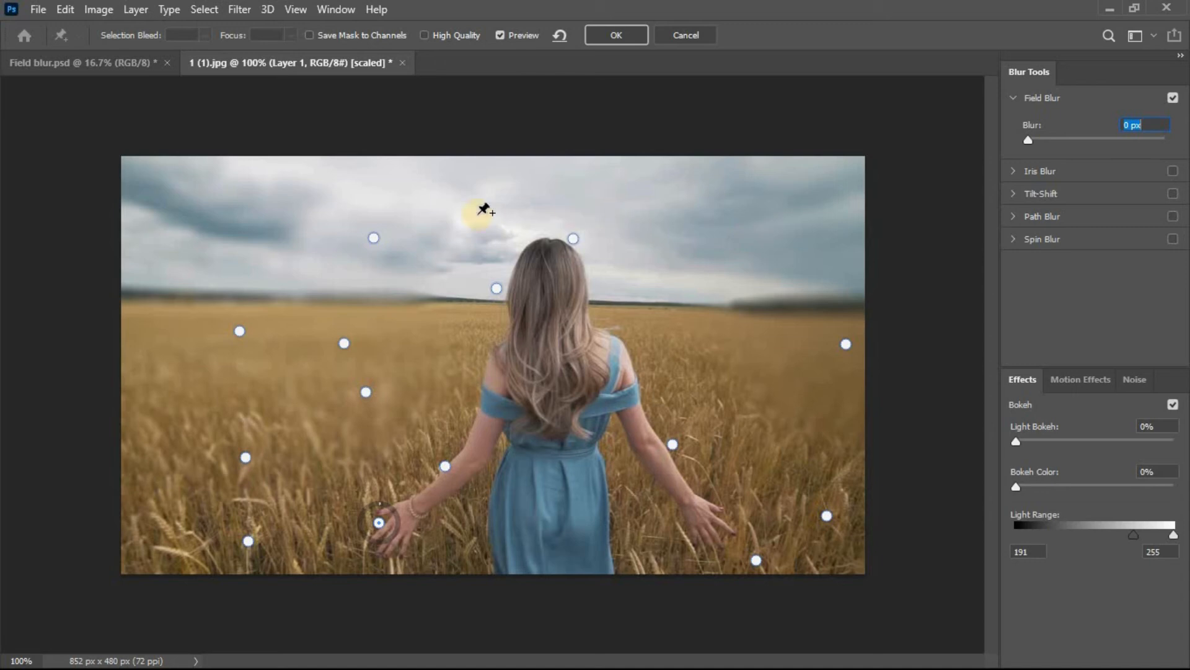
{"action": "left_click", "coordinate": [501, 34]}
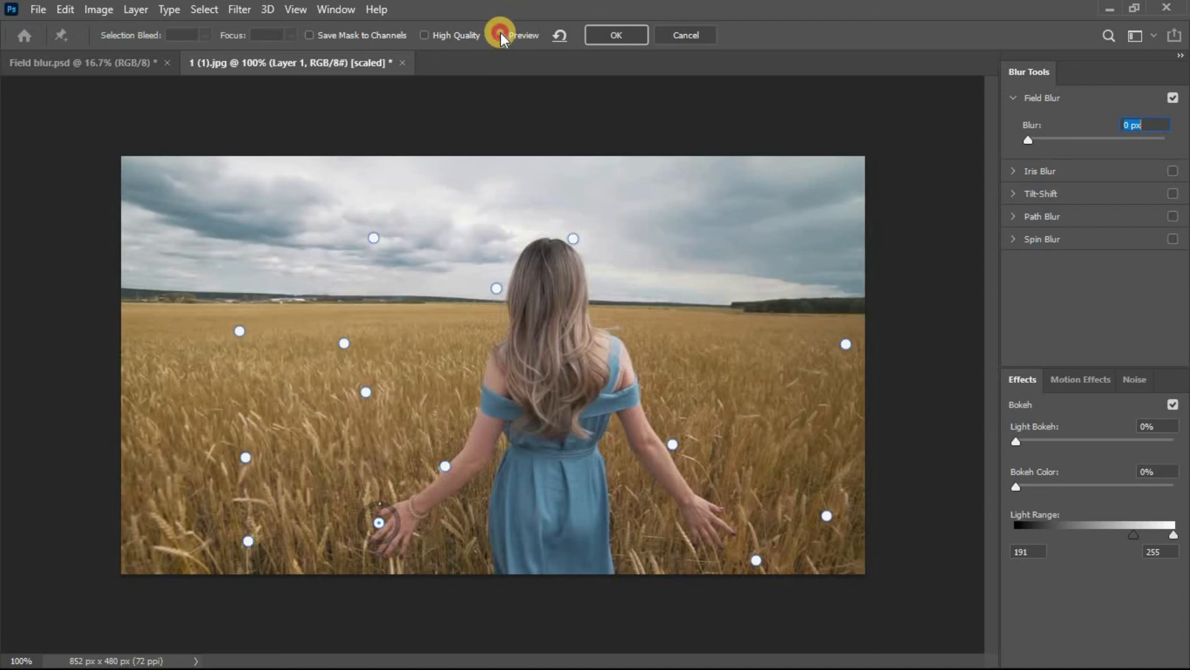
- Compare the blurred photo with the original by toggling the blur preview, leaving the preview on
{"action": "left_click", "coordinate": [500, 34]}
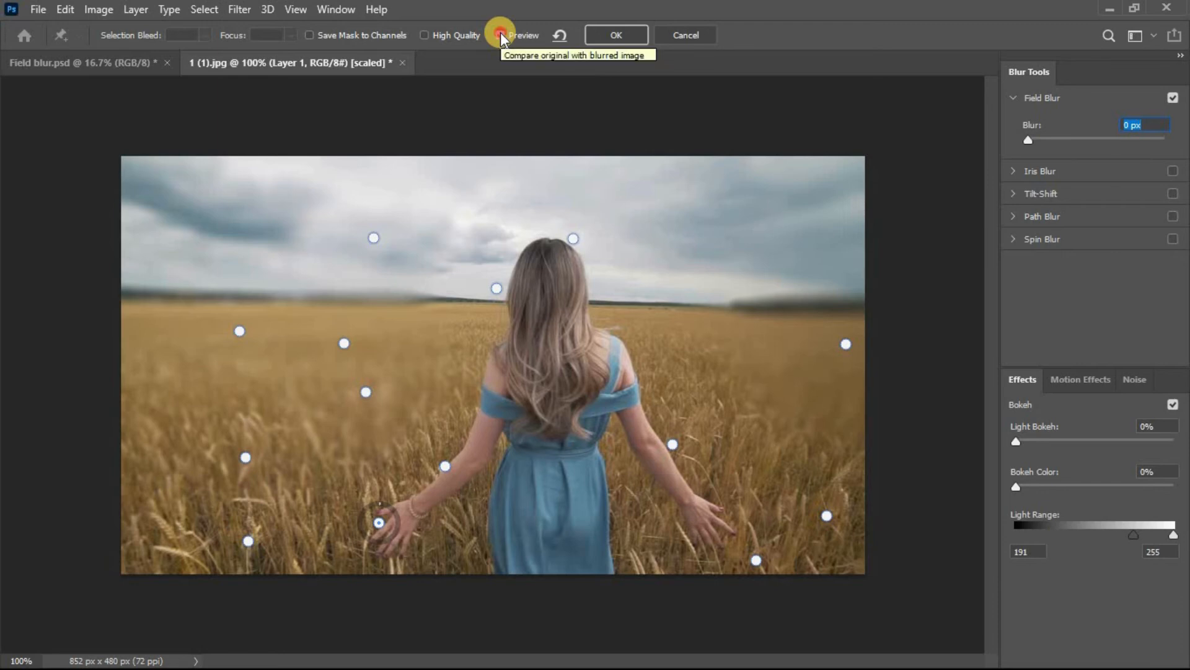
{"action": "left_click", "coordinate": [500, 34]}
{"action": "left_click", "coordinate": [500, 35]}
{"action": "left_click", "coordinate": [500, 35]}
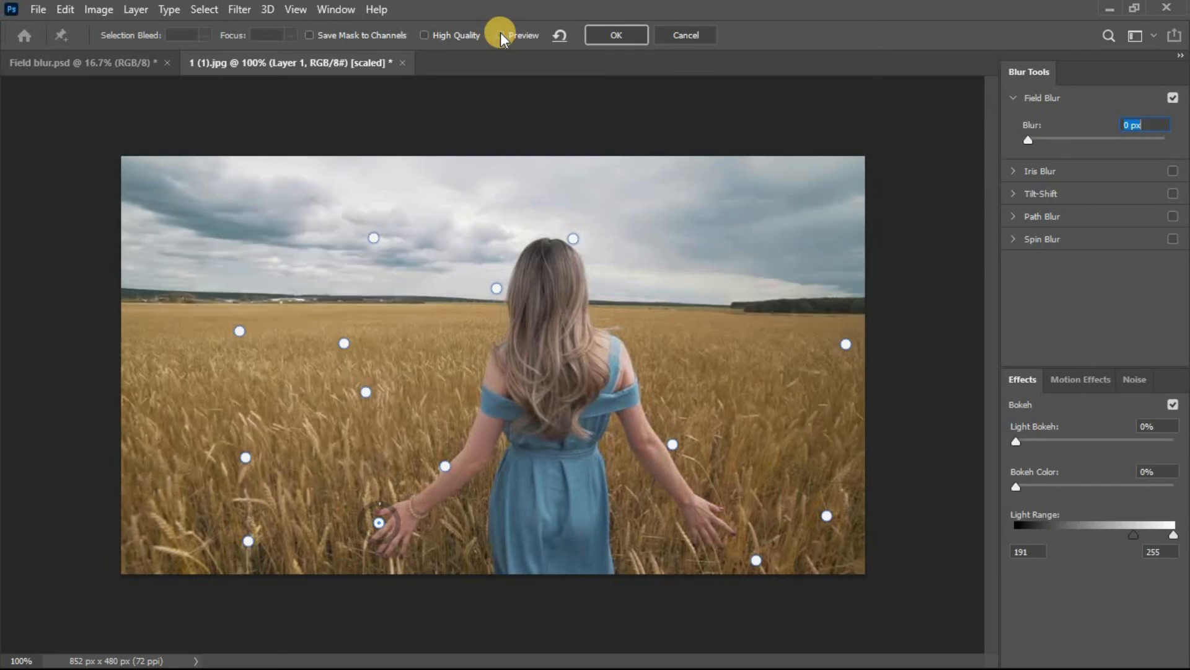
{"action": "left_click", "coordinate": [500, 35]}
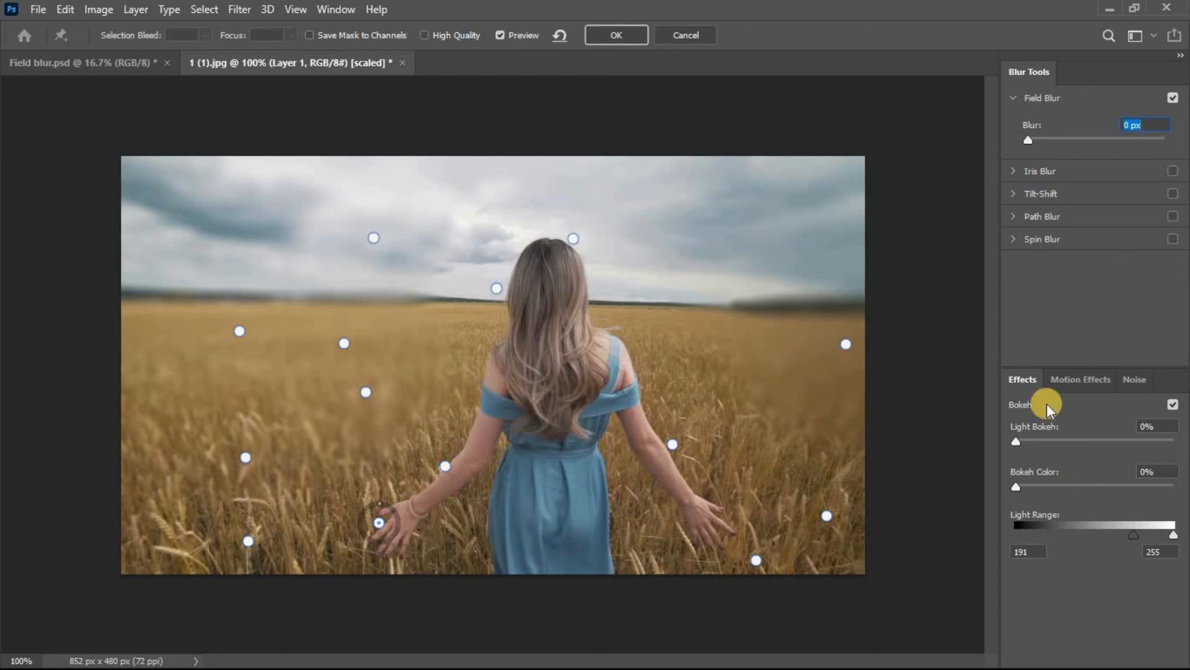
- Set the bokeh effects to 11% Light Bokeh and 0% Bokeh Color
{"action": "mouse_move", "coordinate": [1016, 441]}
{"action": "left_mouse_down"}
{"action": "mouse_move", "coordinate": [1178, 439]}
{"action": "mouse_move", "coordinate": [1020, 441]}
{"action": "left_mouse_up"}
{"action": "left_click_drag", "start_coordinate": [1032, 441], "coordinate": [1033, 444]}
{"action": "mouse_move", "coordinate": [1016, 486]}
{"action": "left_mouse_down"}
{"action": "mouse_move", "coordinate": [1059, 483]}
{"action": "mouse_move", "coordinate": [1036, 494]}
{"action": "left_mouse_up"}
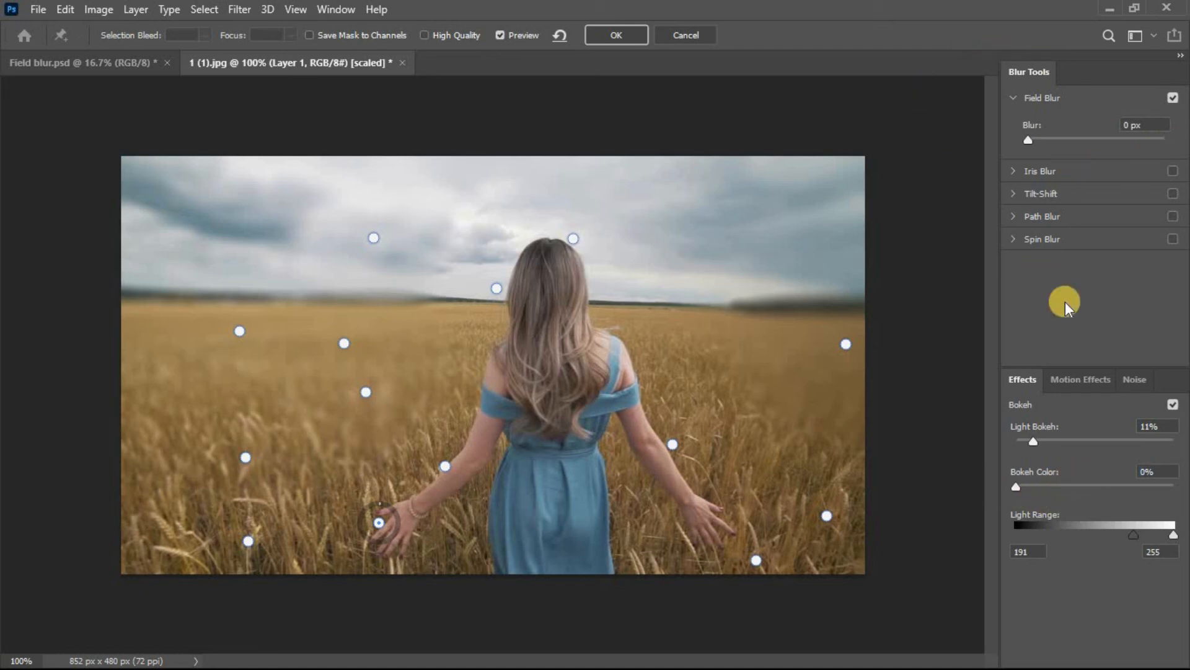
- Apply the Field Blur and compare it with the original by hiding and showing Layer 1
{"action": "left_click", "coordinate": [610, 36]}
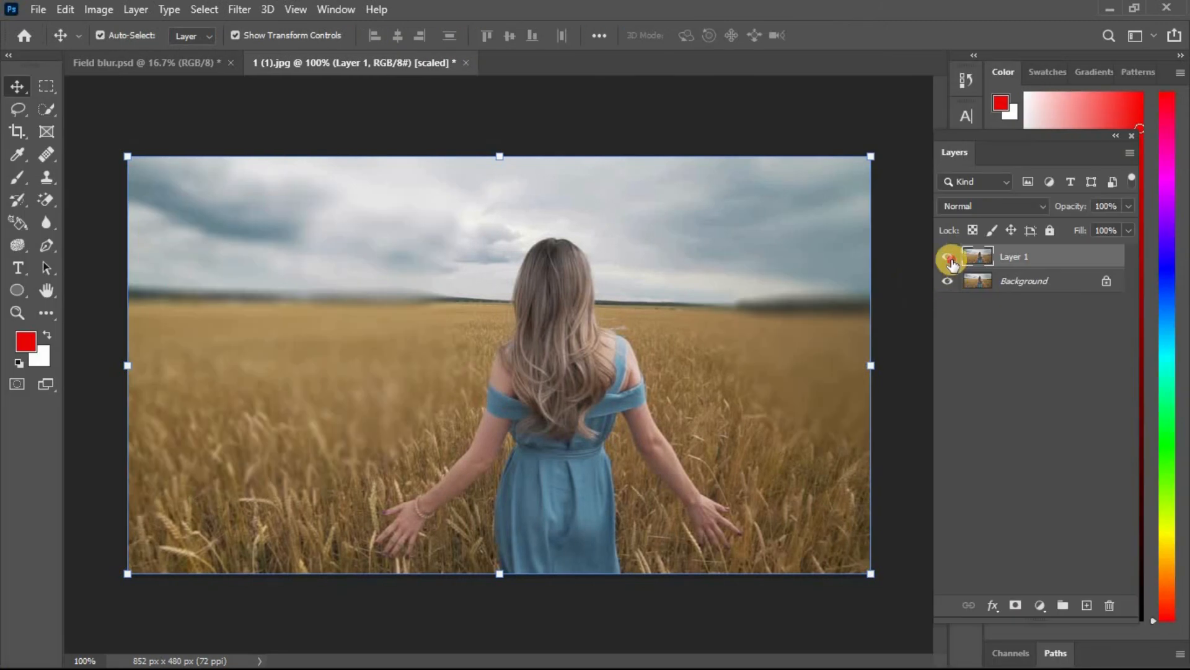
{"action": "left_click", "coordinate": [949, 258]}
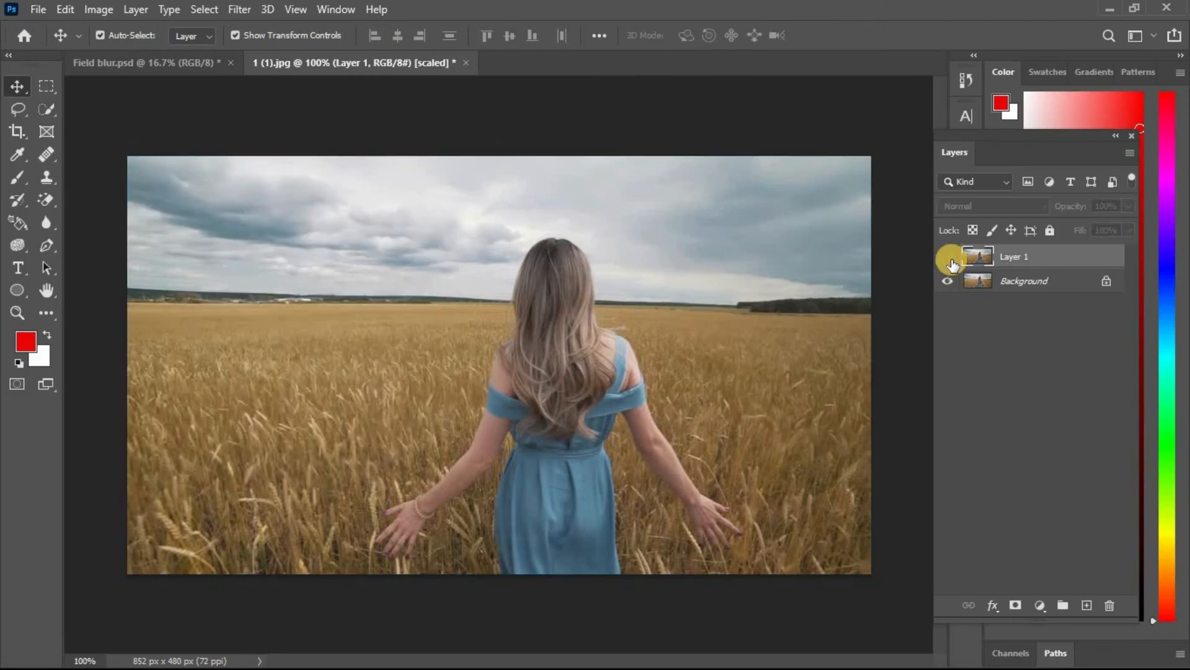
{"action": "left_click", "coordinate": [948, 257]}
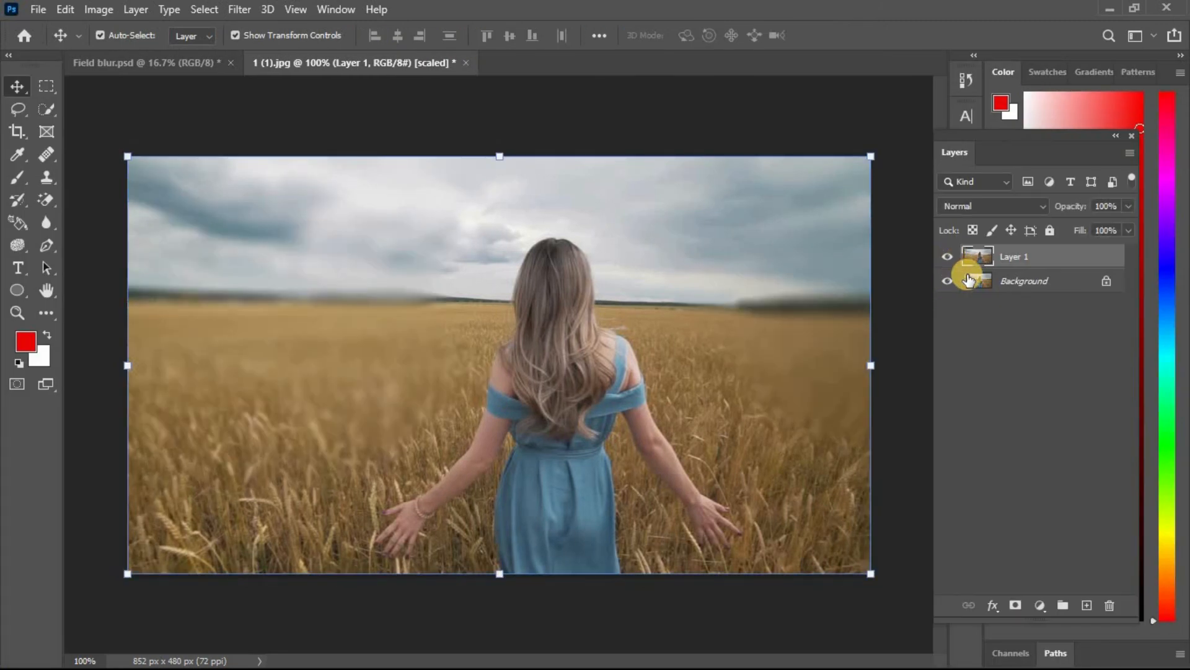
- Add a Brightness/Contrast adjustment layer with automatic correction and clip it to Layer 1
{"action": "left_click", "coordinate": [1038, 608]}
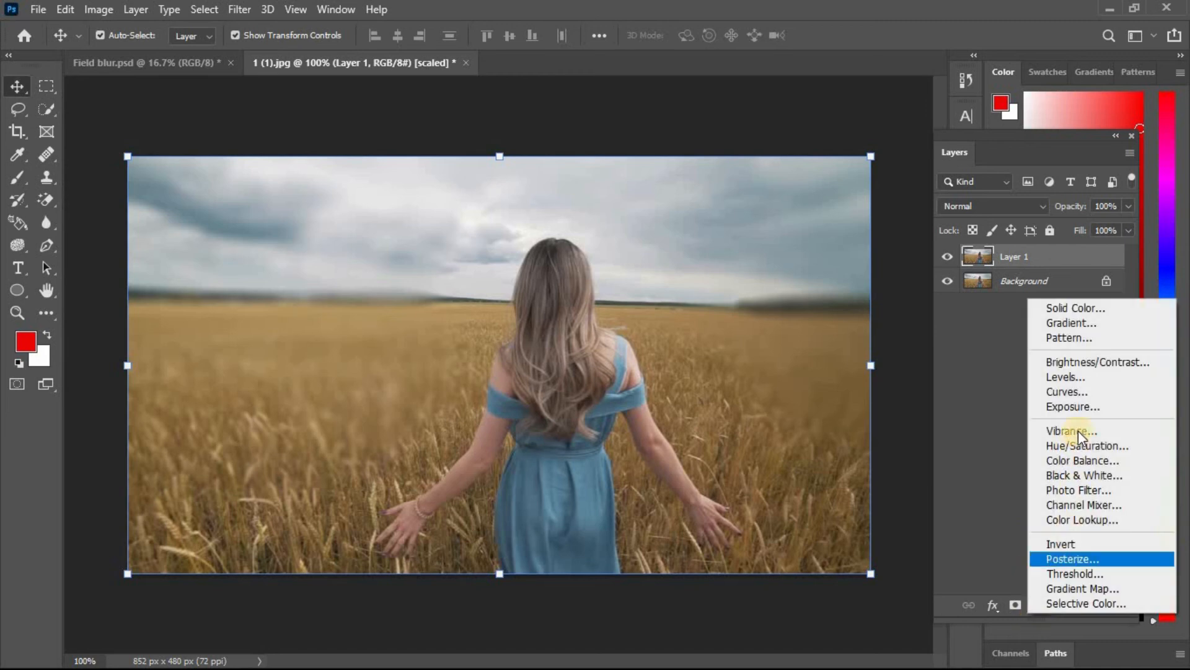
{"action": "left_click", "coordinate": [1083, 362]}
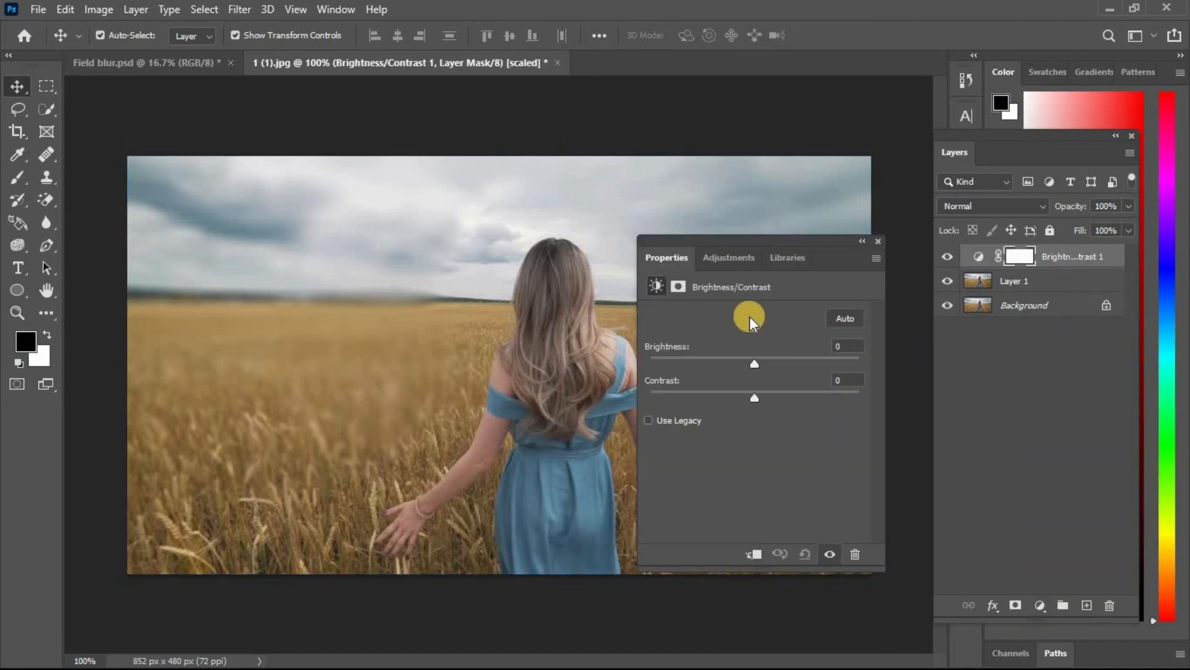
{"action": "left_click", "coordinate": [844, 319]}
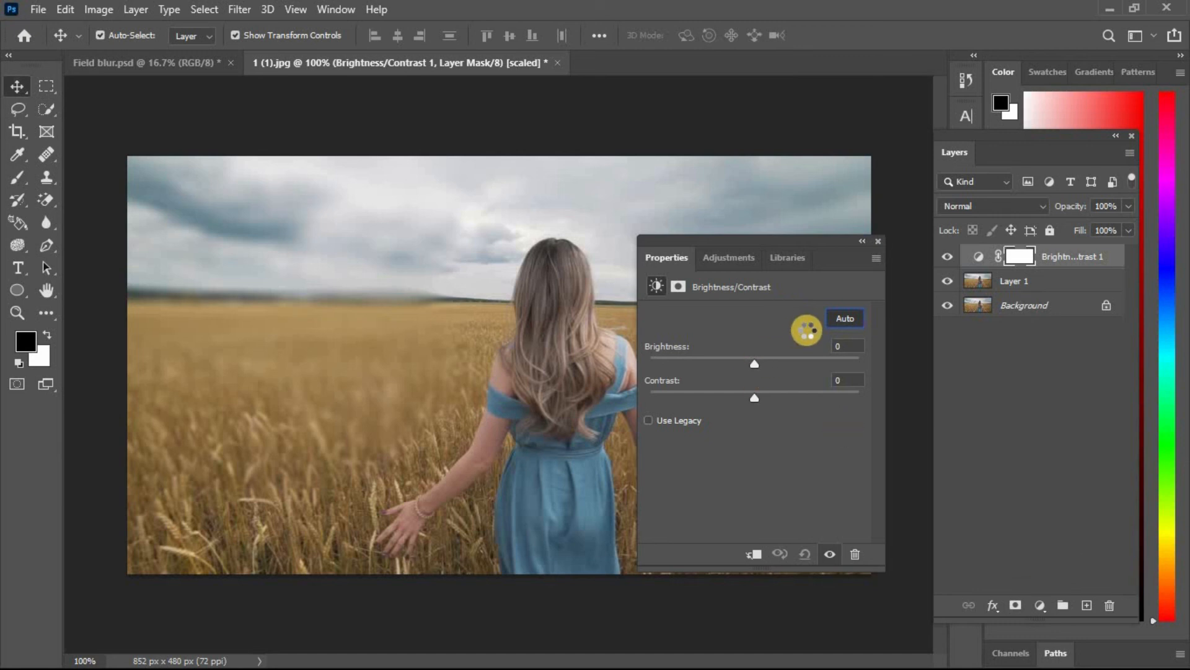
{"action": "left_click", "coordinate": [878, 241]}
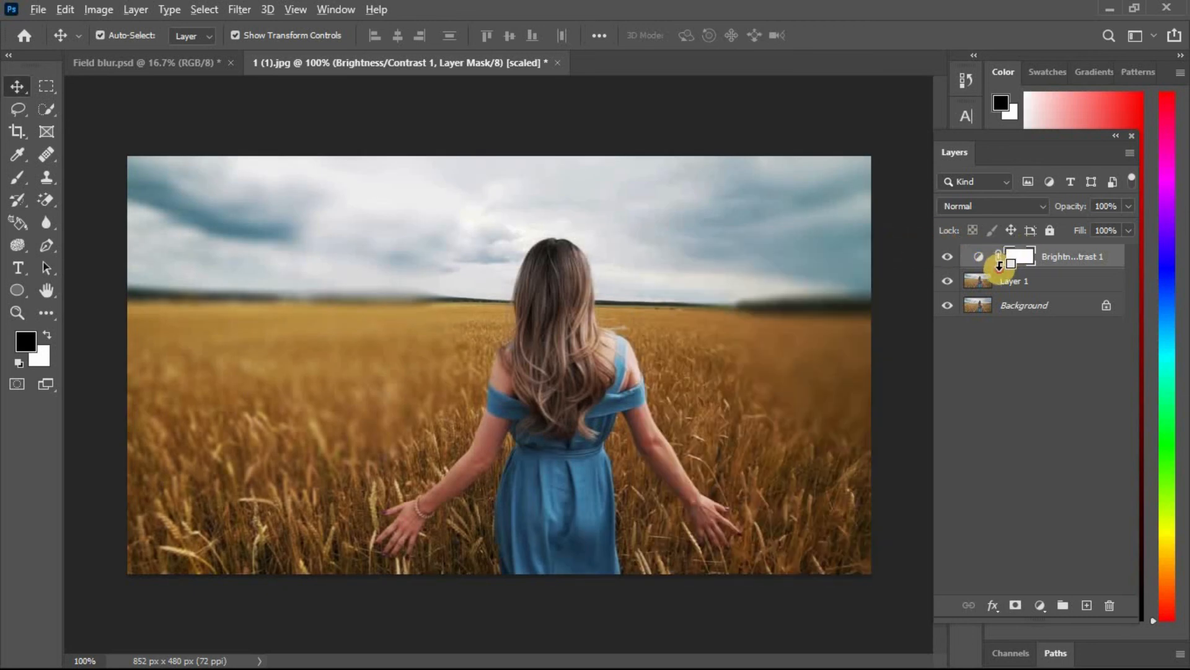
{"action": "left_click", "coordinate": [975, 271], "text": "alt"}
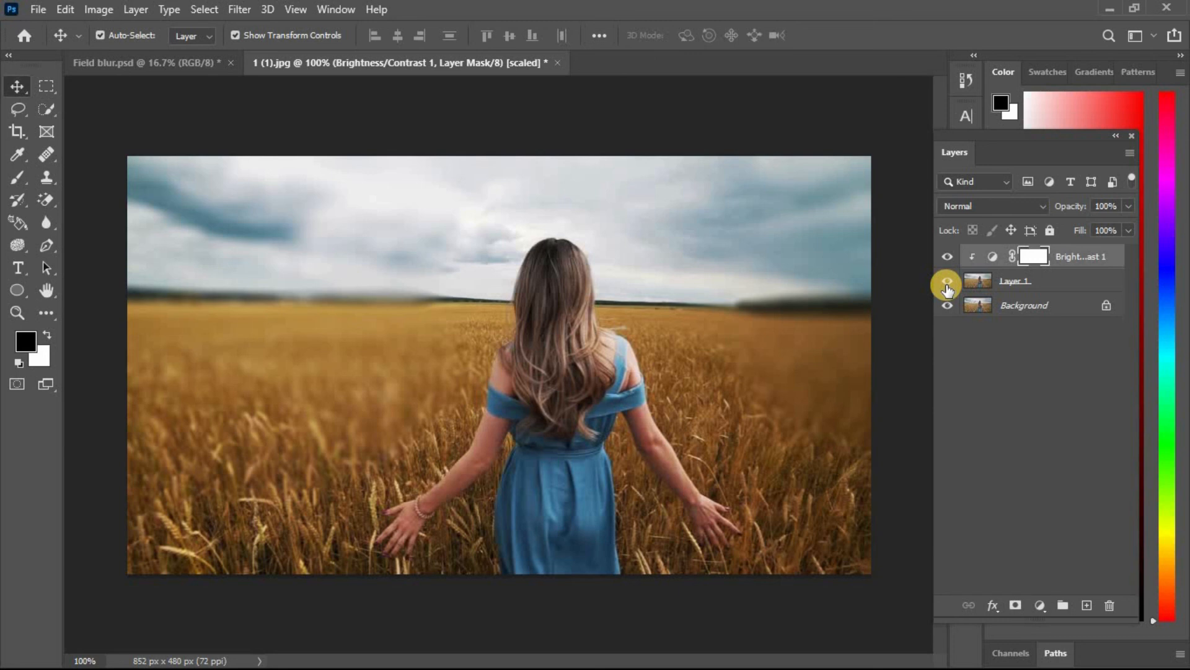
- Hide and show Layer 1 with its clipped adjustment to compare the finished edit with the original photo
{"action": "left_click", "coordinate": [947, 285]}
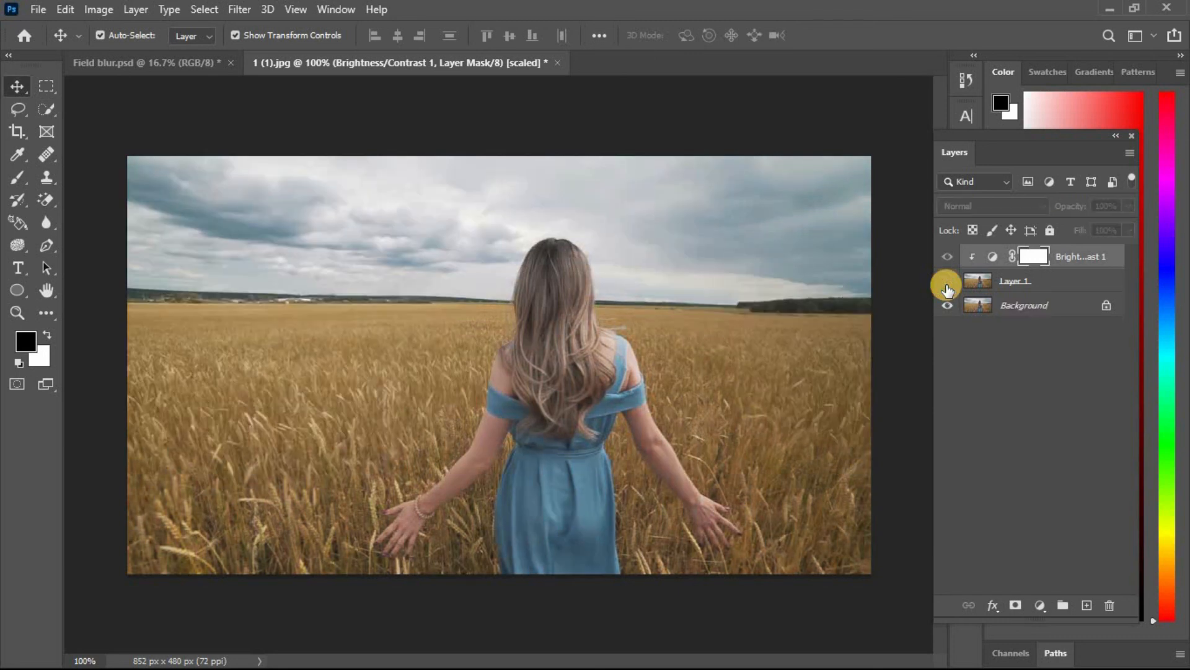
{"action": "left_click", "coordinate": [948, 285]}
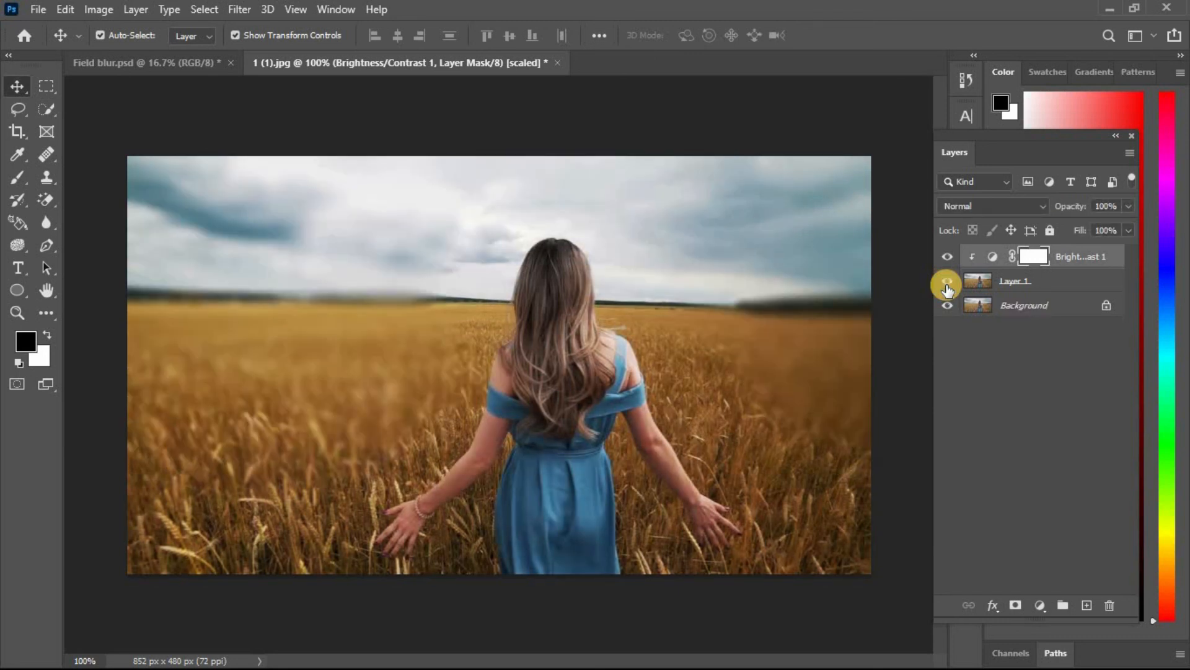
- Compare the original and blurred versions in Field blur.psd by toggling the Field blur layer, and return to the wheat field photo
{"action": "key", "text": "ctrl"}
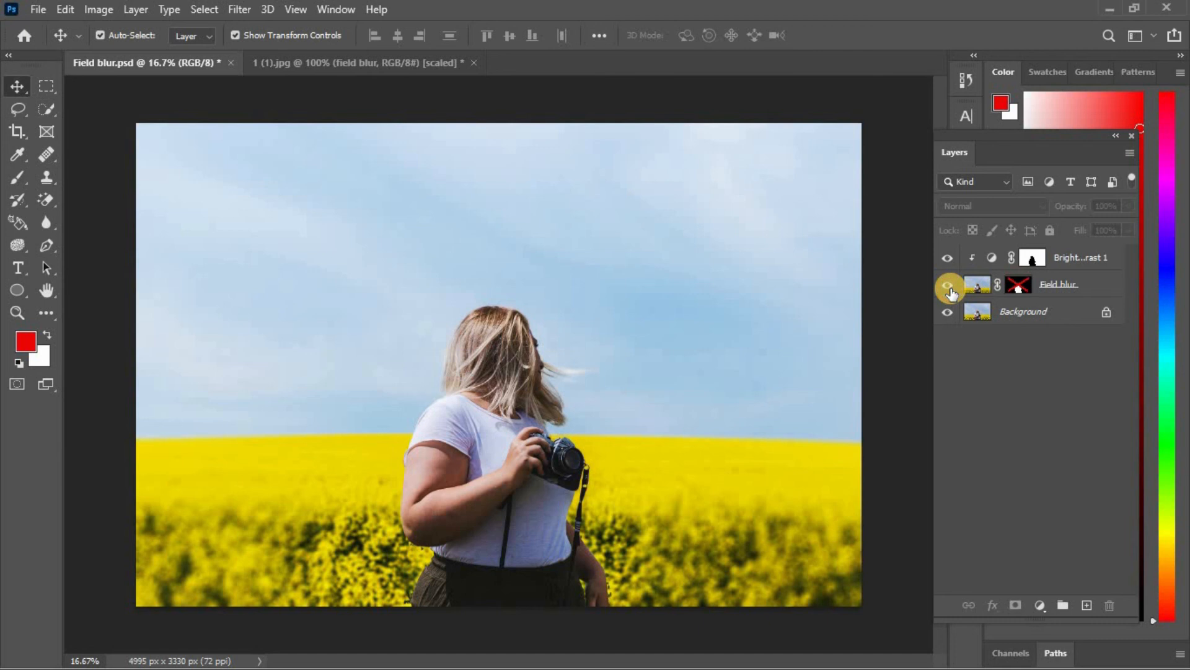
{"action": "left_click", "coordinate": [952, 291]}
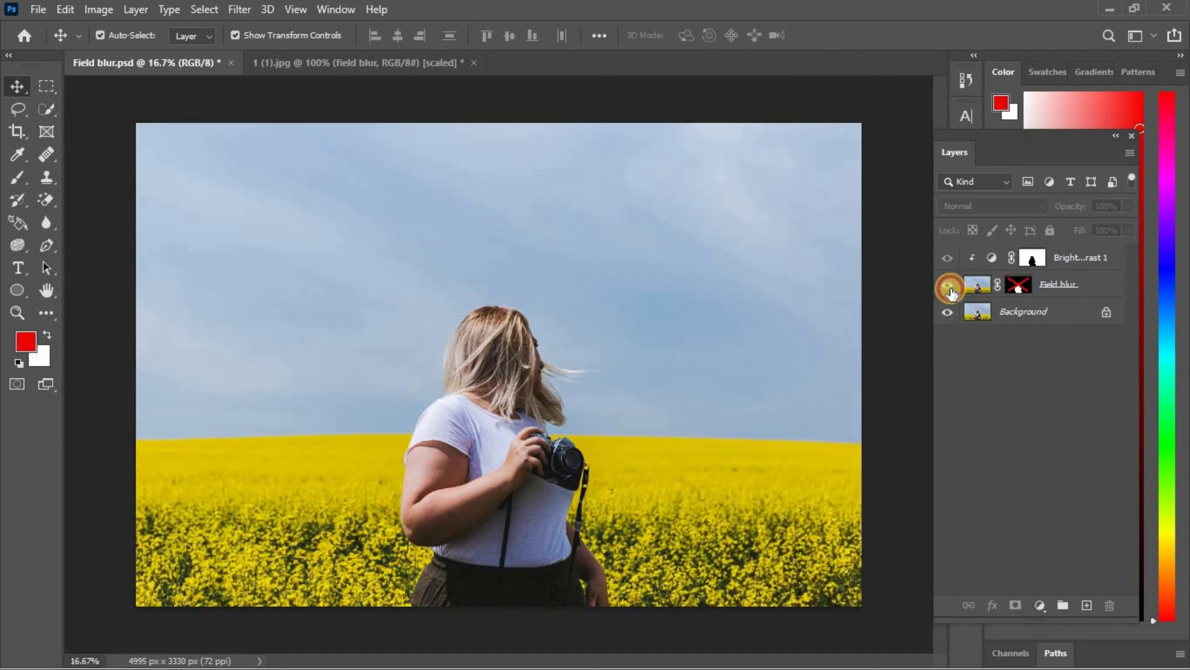
{"action": "left_click", "coordinate": [952, 292]}
{"action": "left_click", "coordinate": [952, 291]}
{"action": "left_click", "coordinate": [952, 291]}
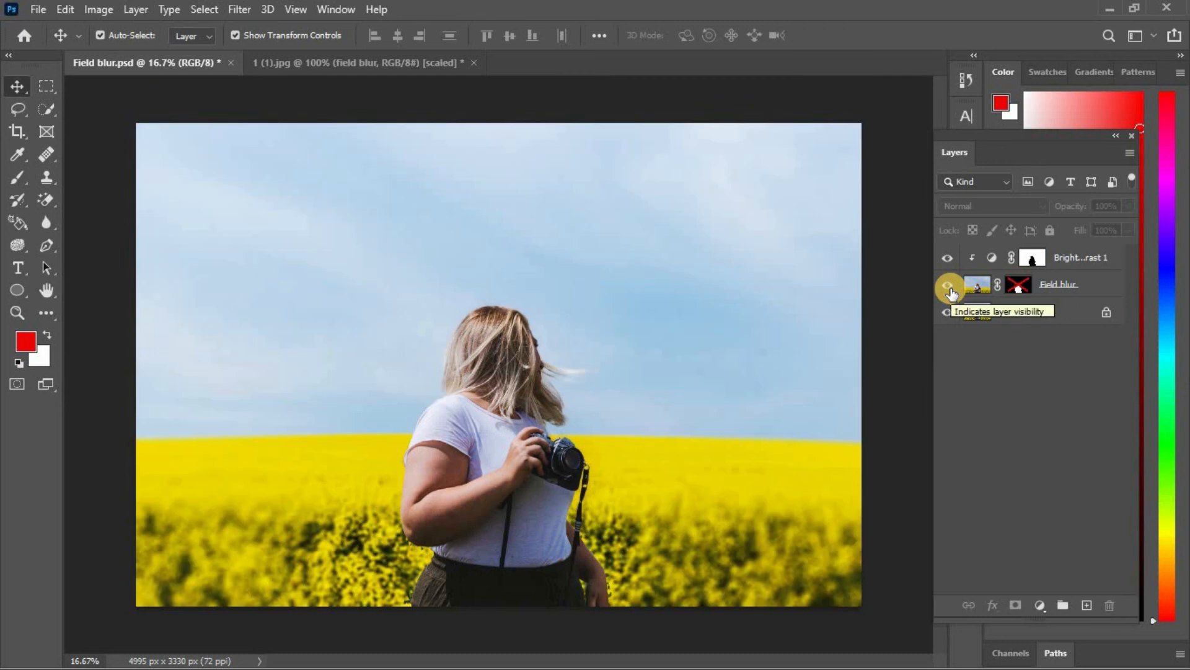
{"action": "left_click", "coordinate": [951, 291]}
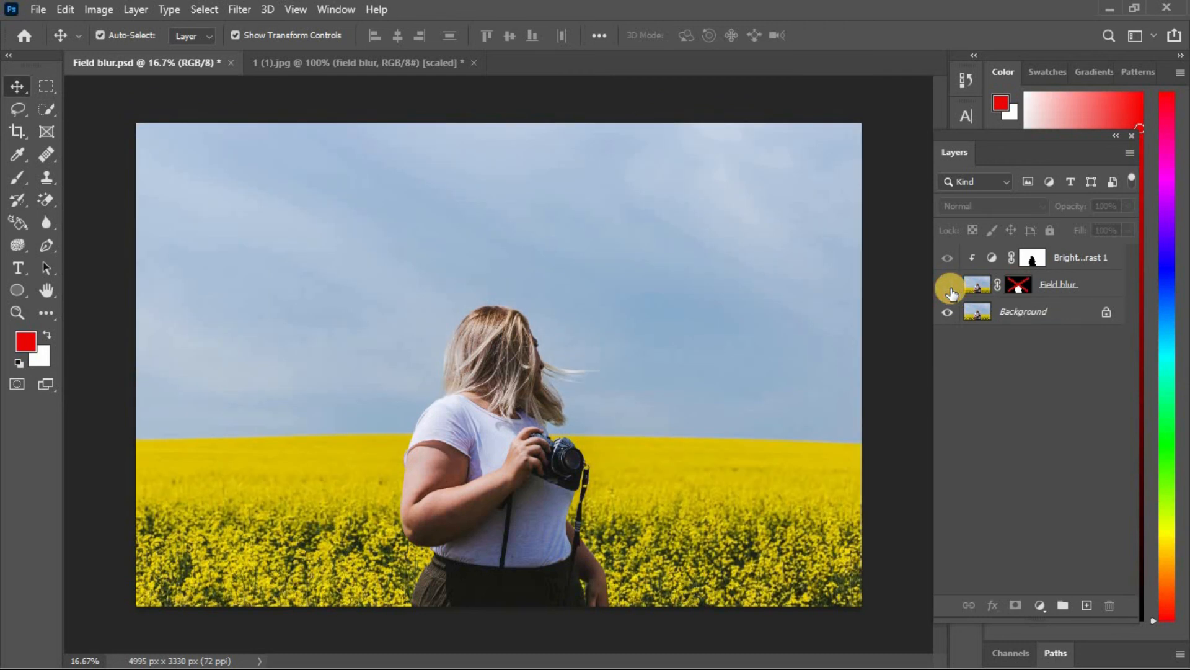
{"action": "key", "text": "ctrl+1"}
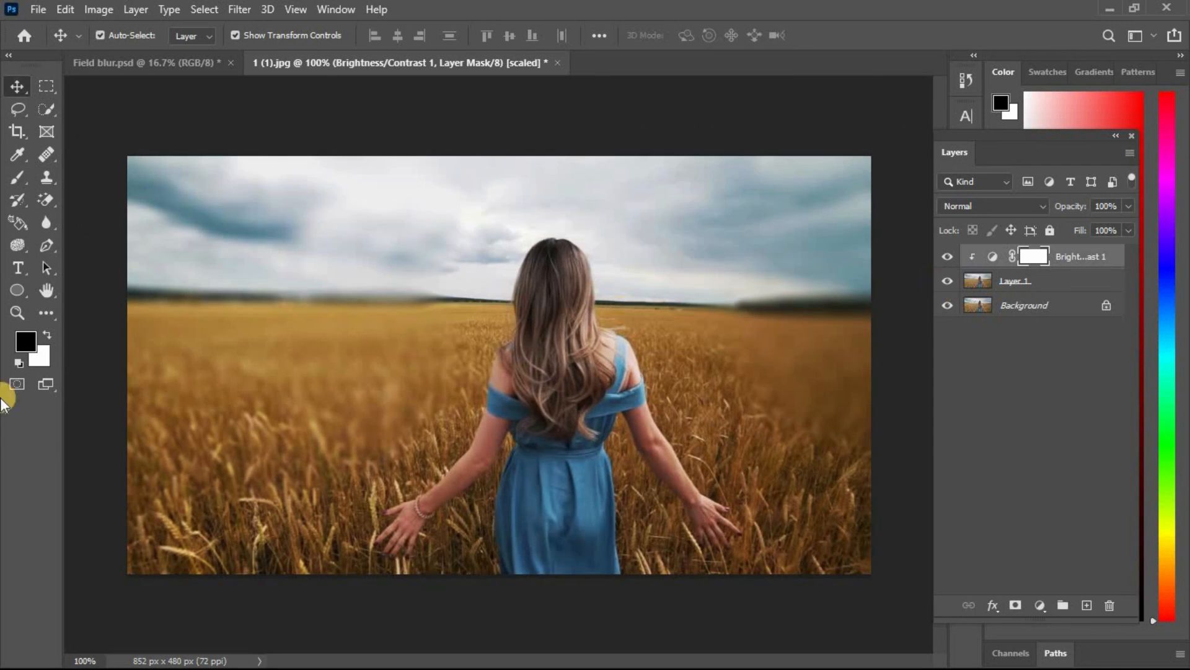